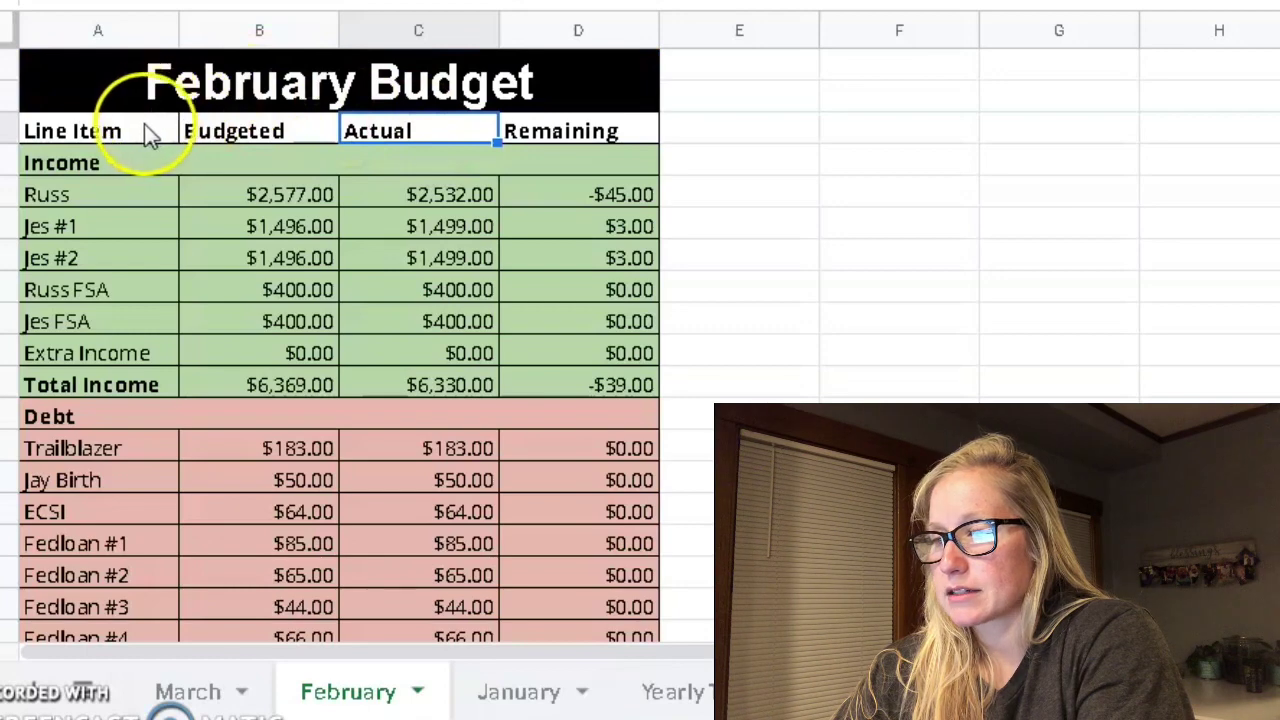
- Examine the Budgeted, Actual and Remaining column headings of the February budget
click(240, 133)
click(414, 131)
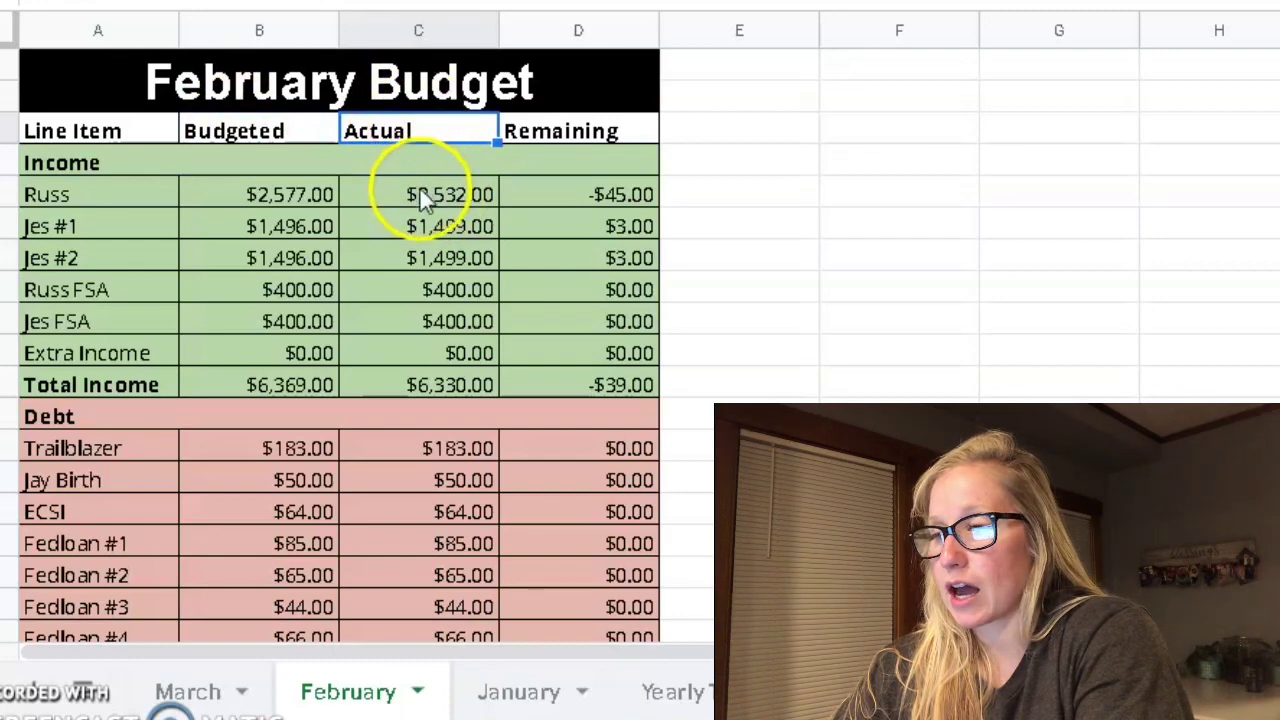
click(563, 131)
click(577, 193)
click(443, 131)
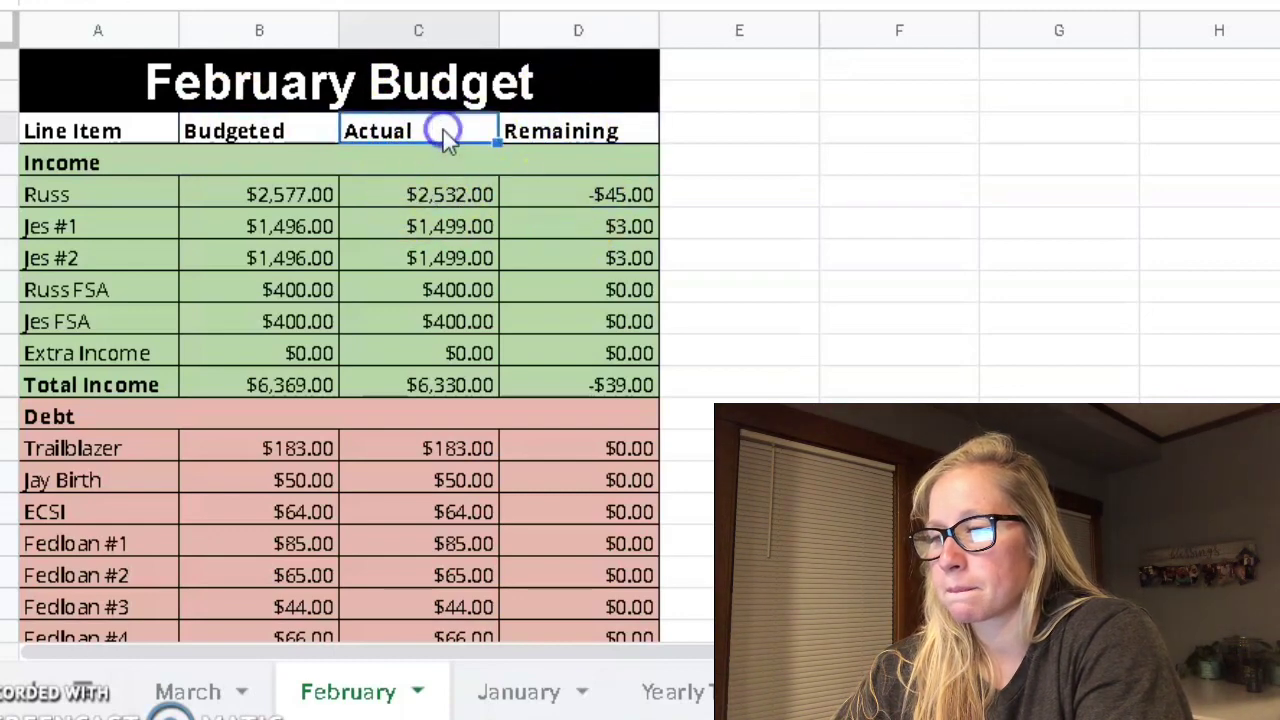
- Review the actual amount of each February income line down to Total Income and its remaining amount
click(489, 200)
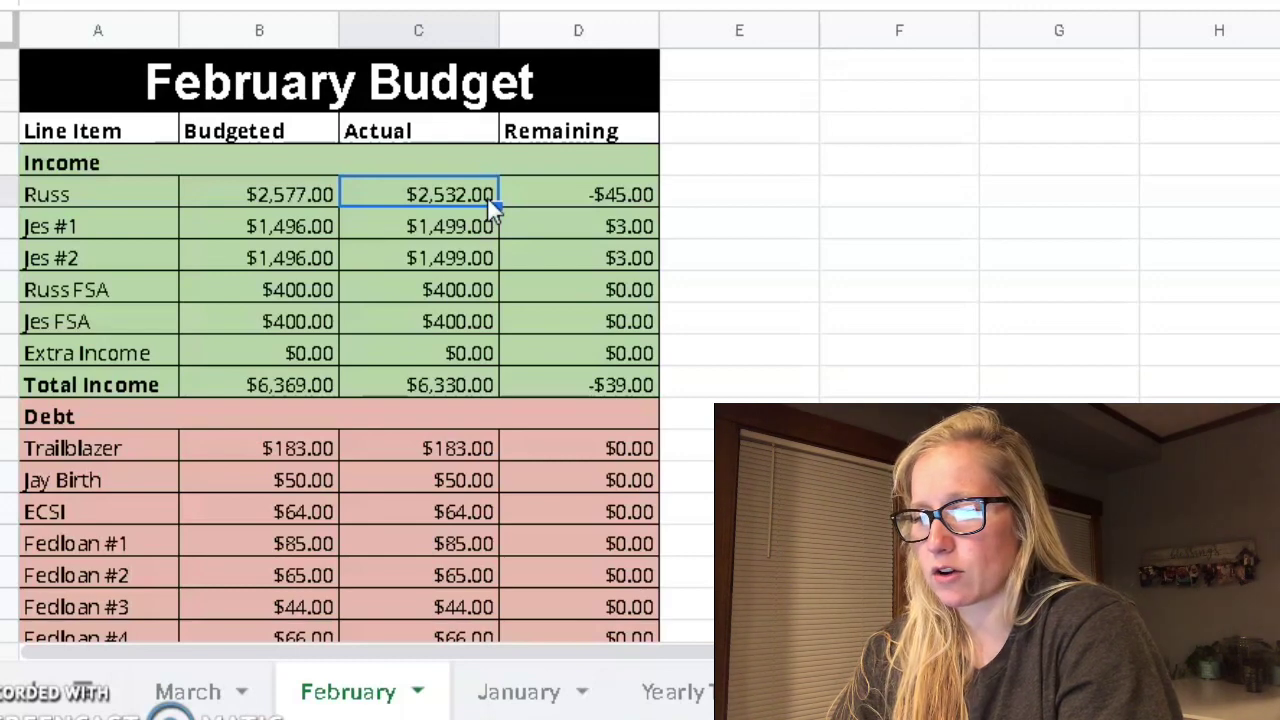
key(Down)
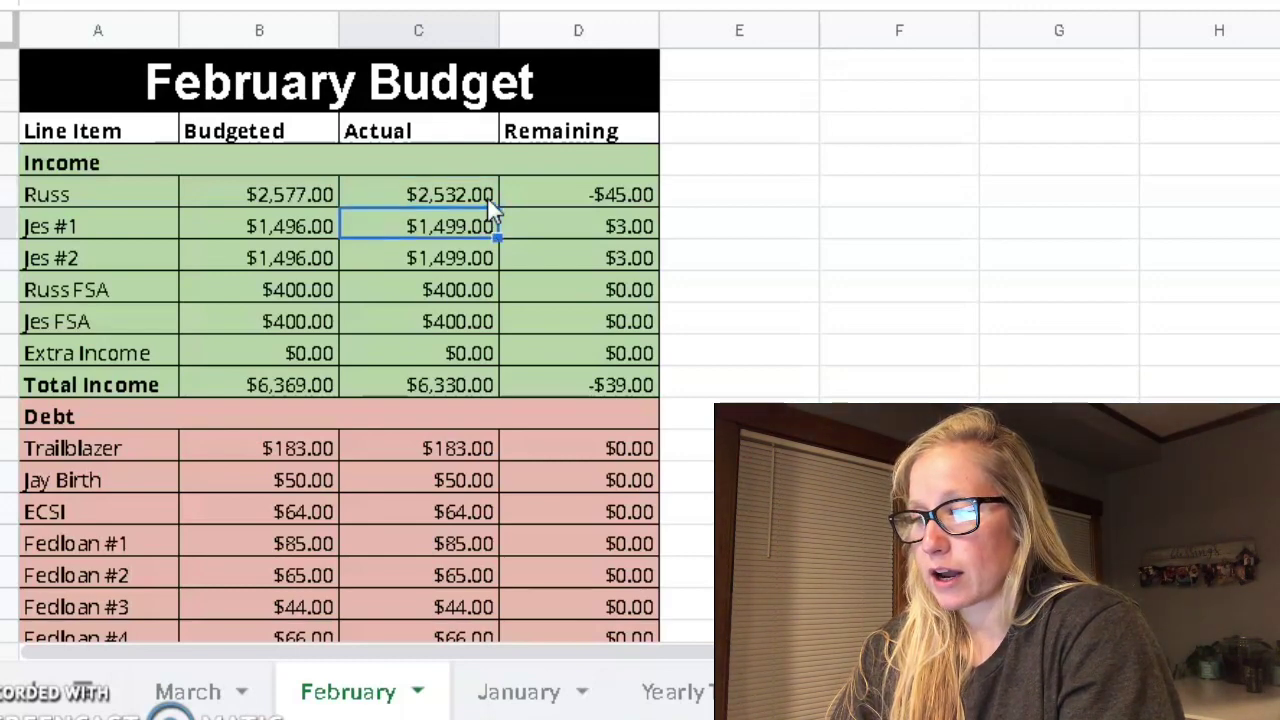
key(Down)
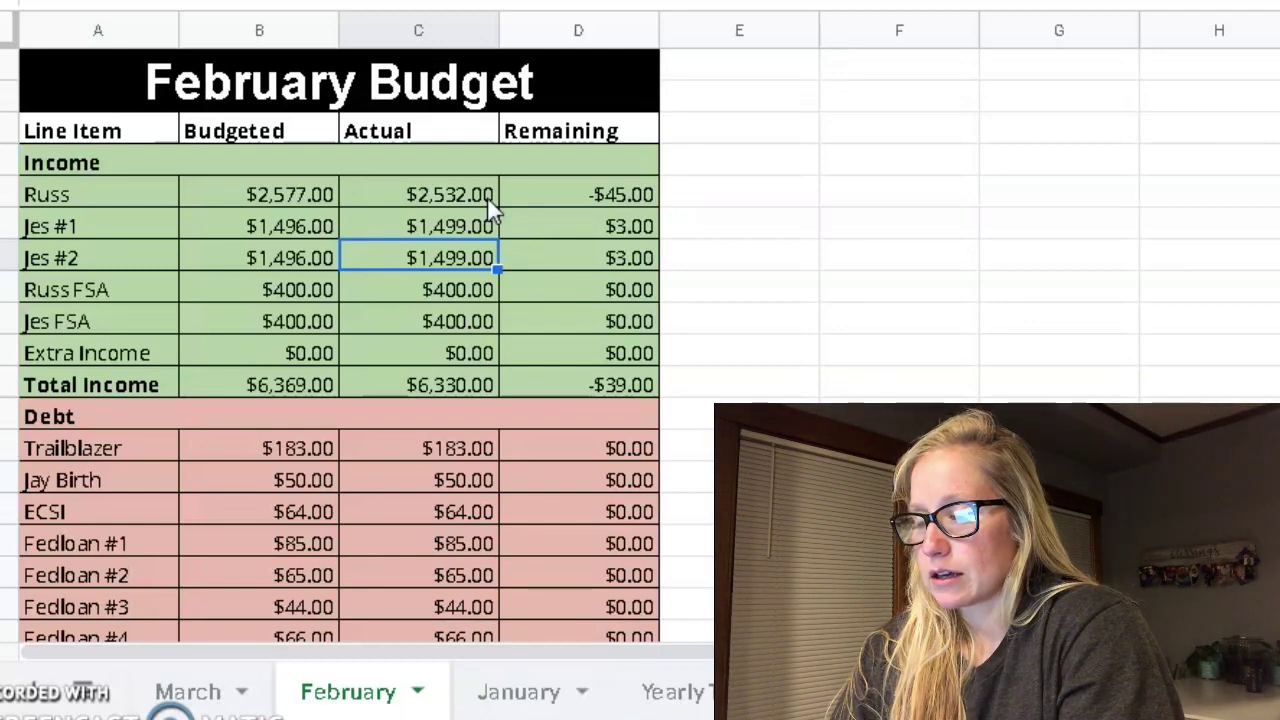
key(Down)
key(Down)
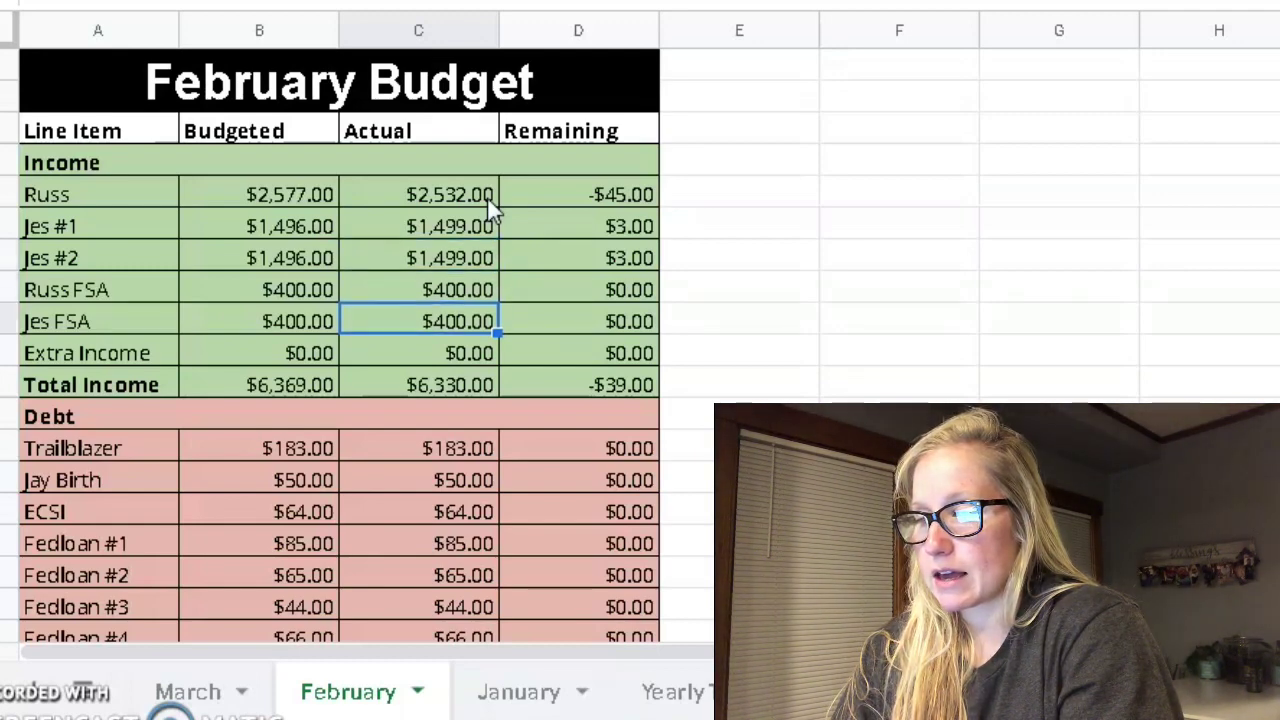
key(Down)
key(Down)
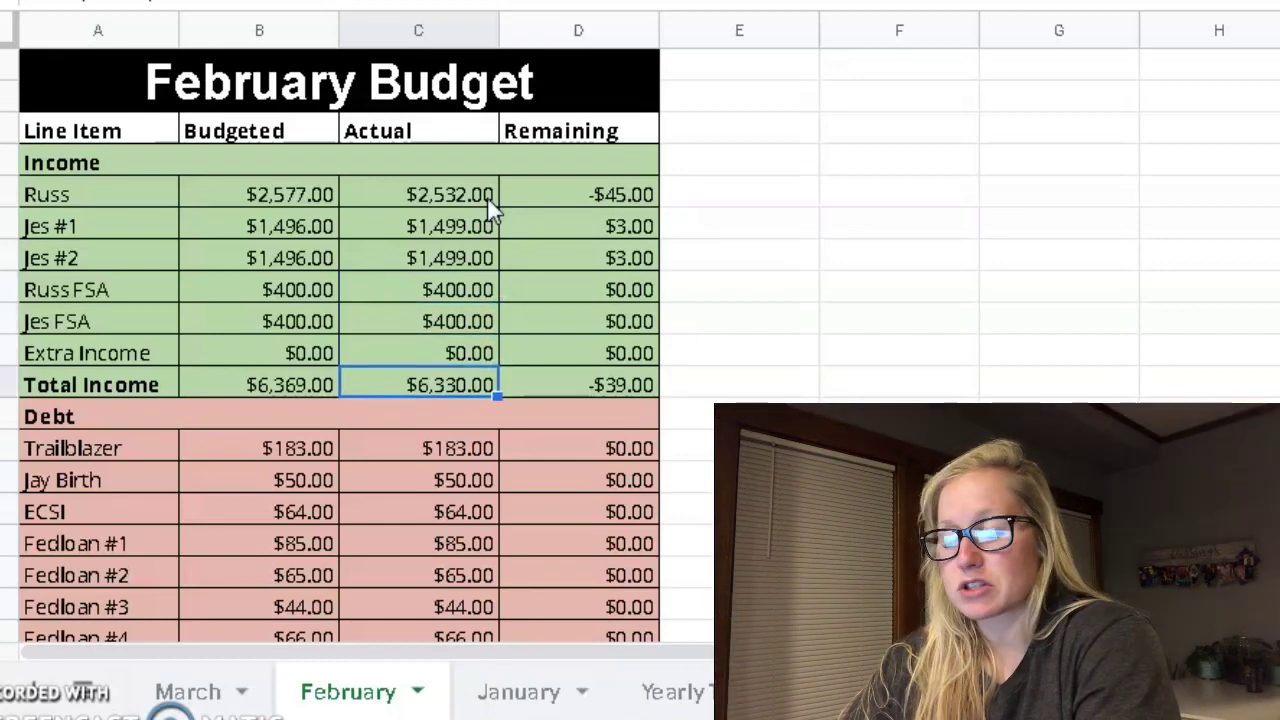
key(Right)
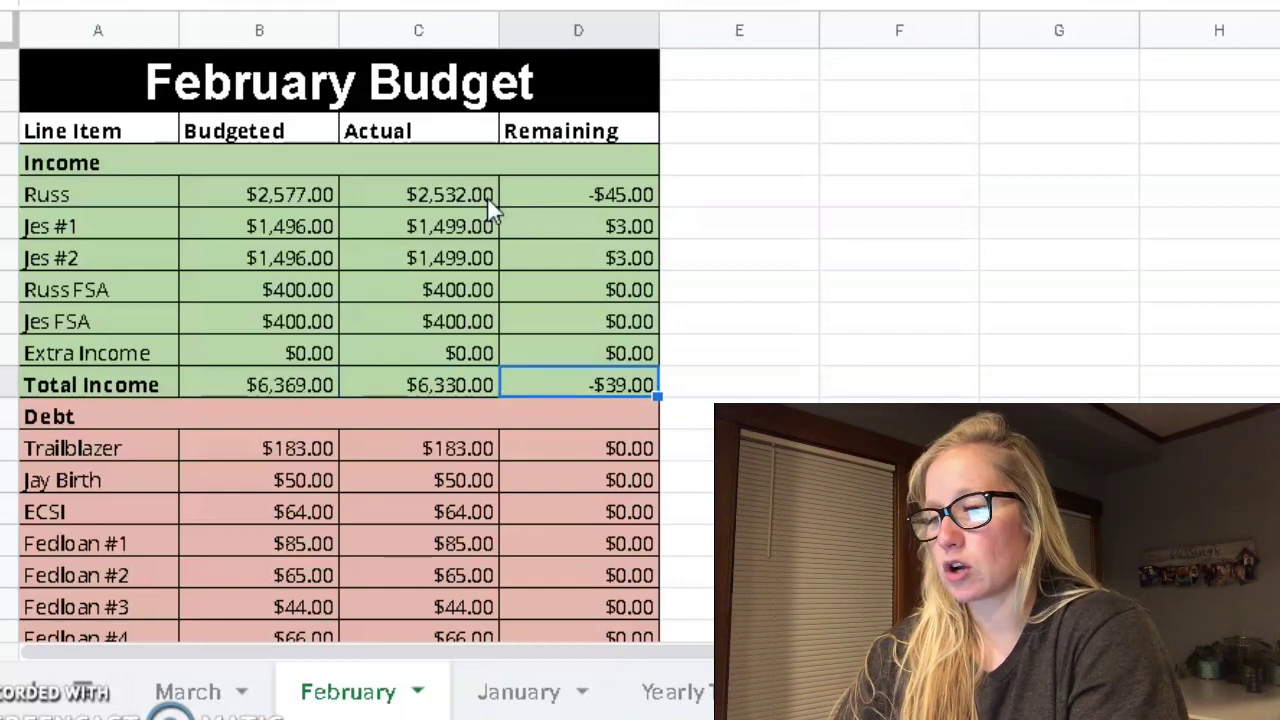
- Review the actual payments in the February Debt section, line by line from Trailblazer through Baby #3
key(Down)
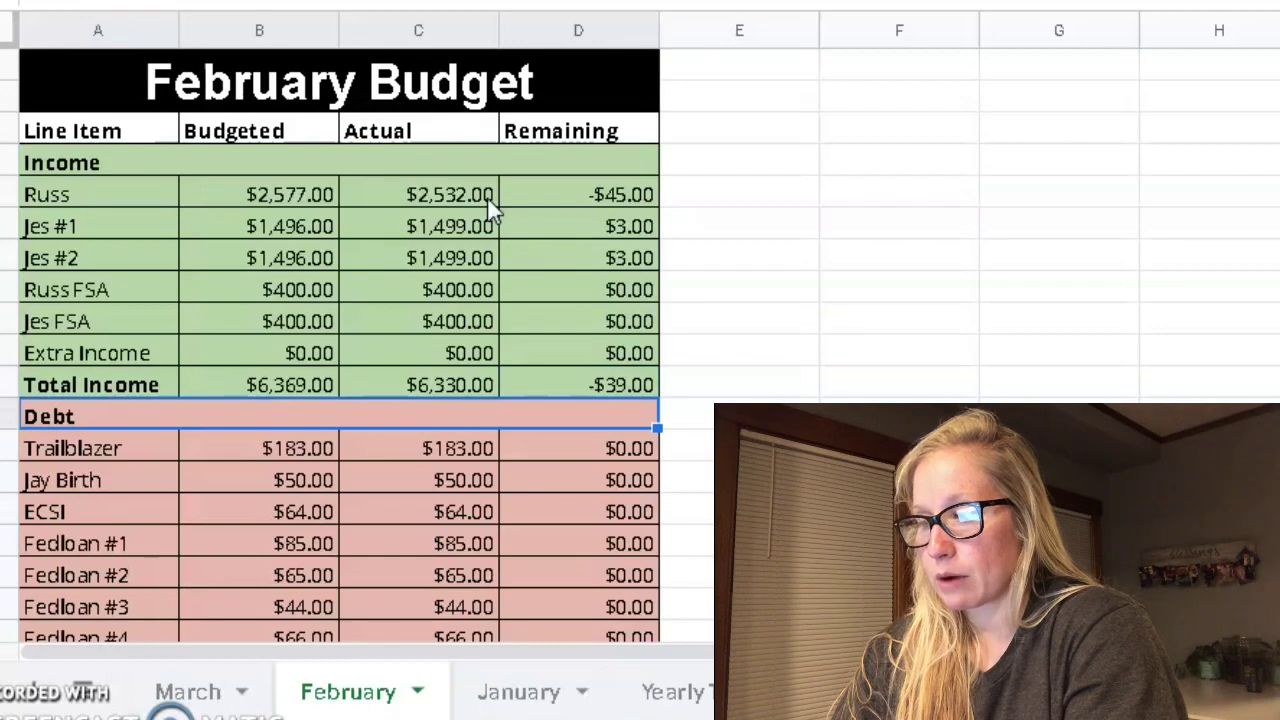
scroll(490, 205, down, 5)
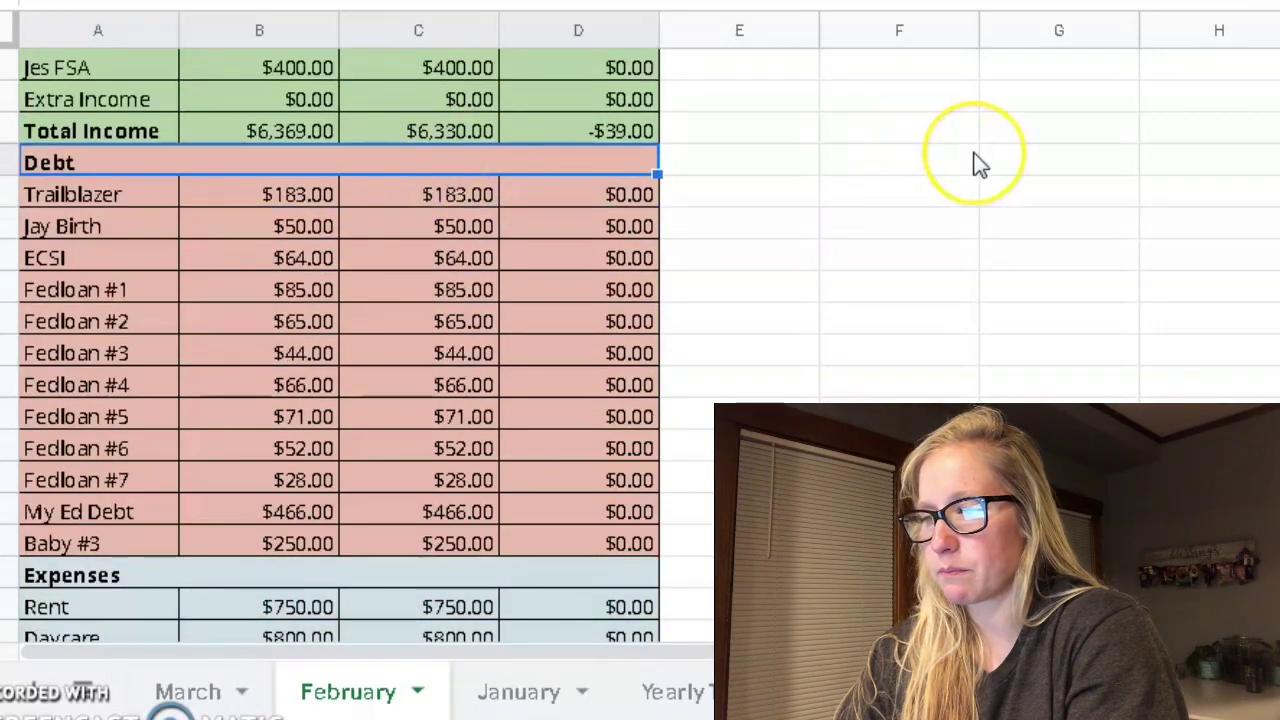
scroll(869, 193, down, 1)
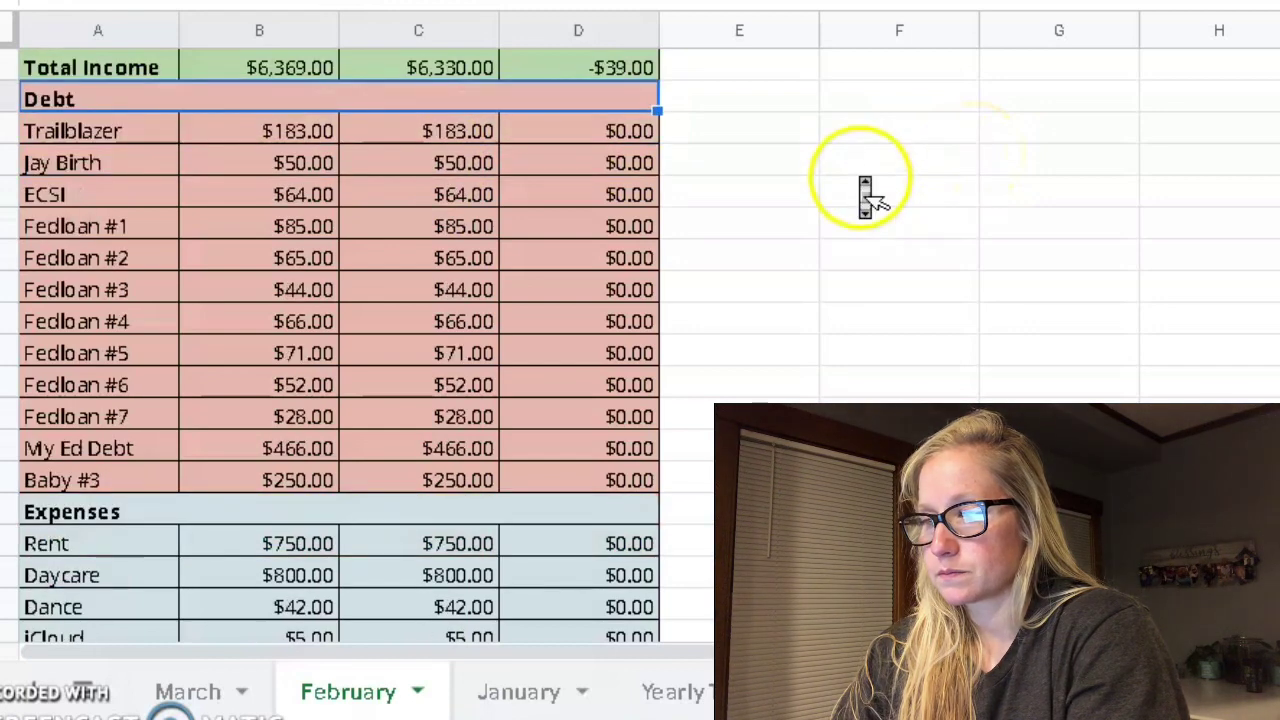
key(Down)
key(Right)
key(Right)
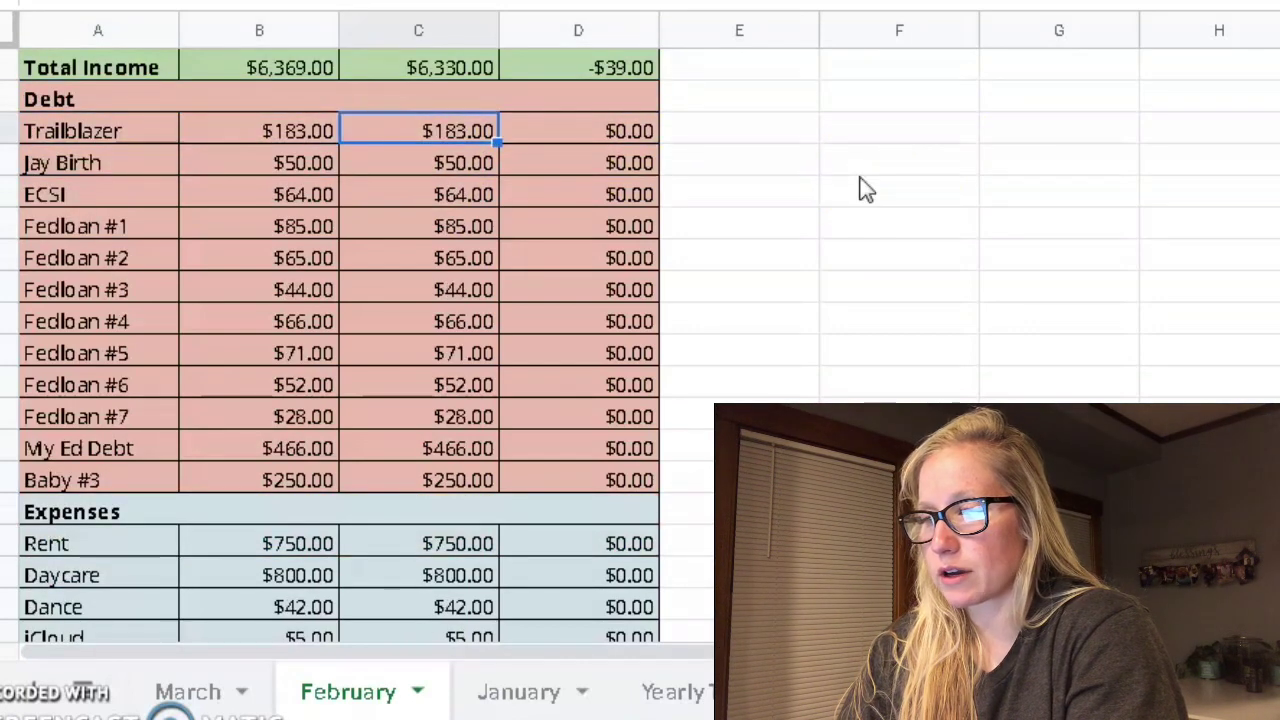
key(Down)
key(Down)
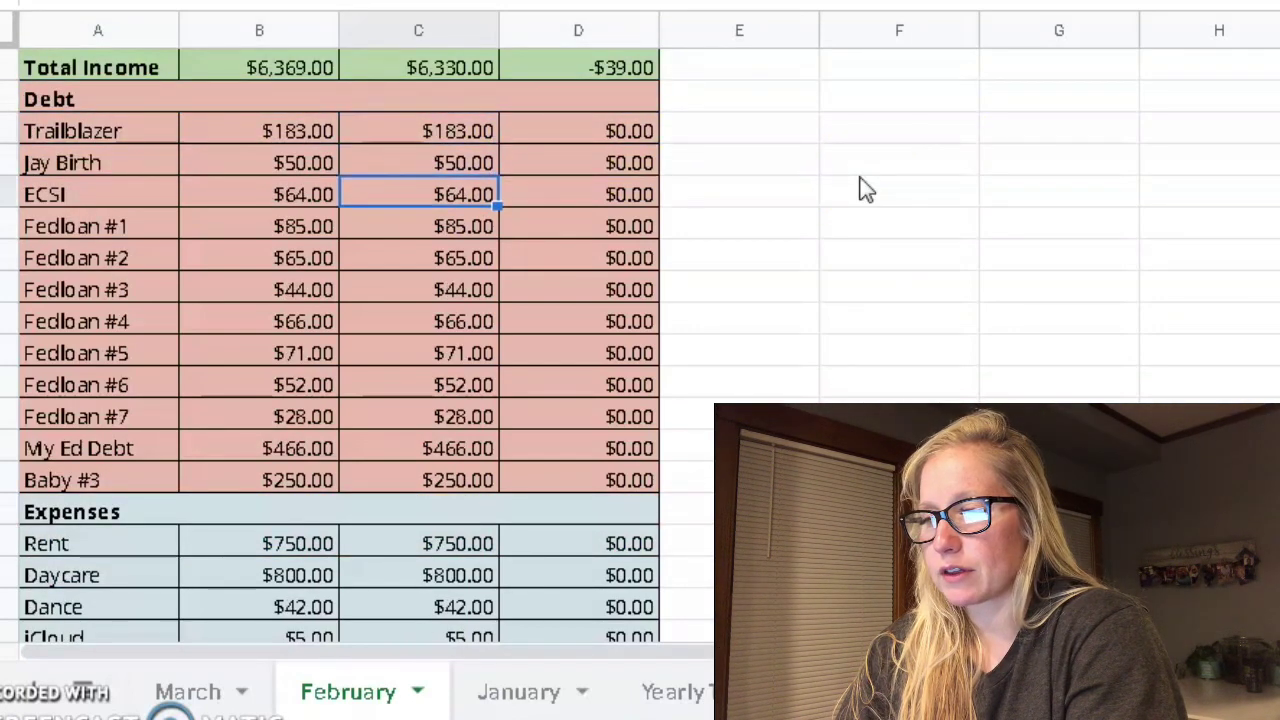
key(Down)
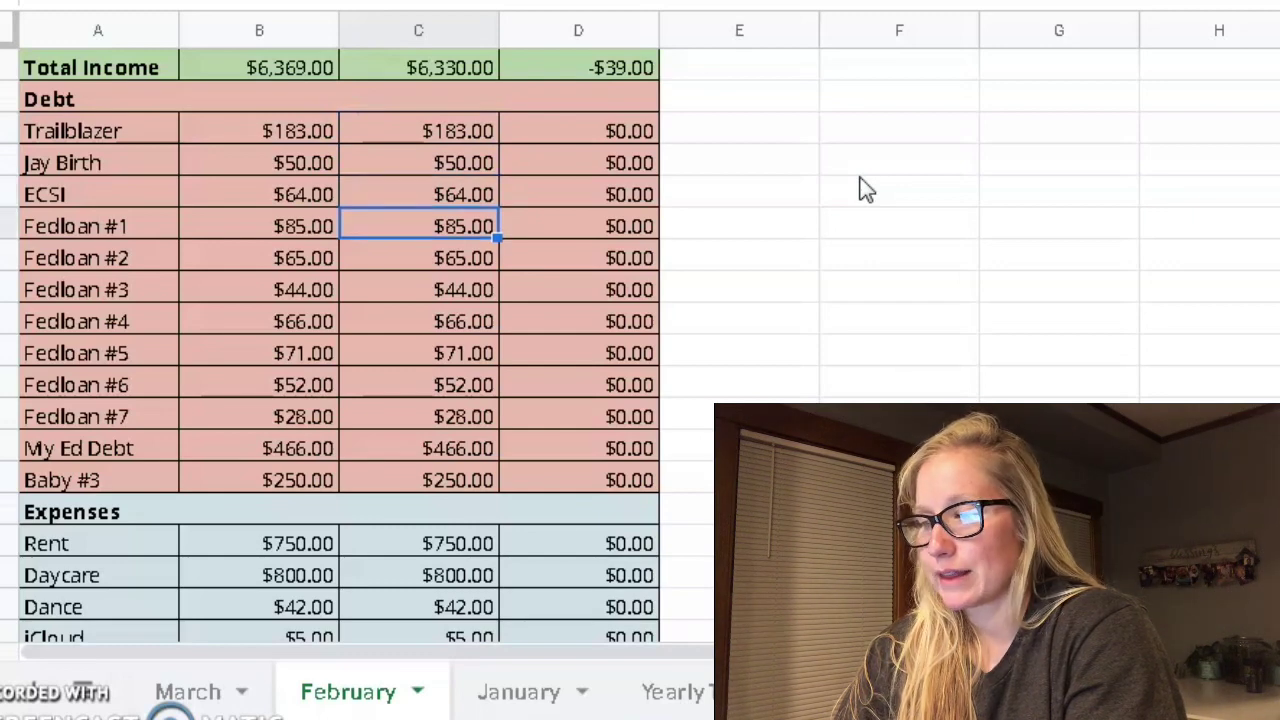
key(Down)
key(Down)
key(Down)
key(Down)
key(Down)
key(Down)
key(Down)
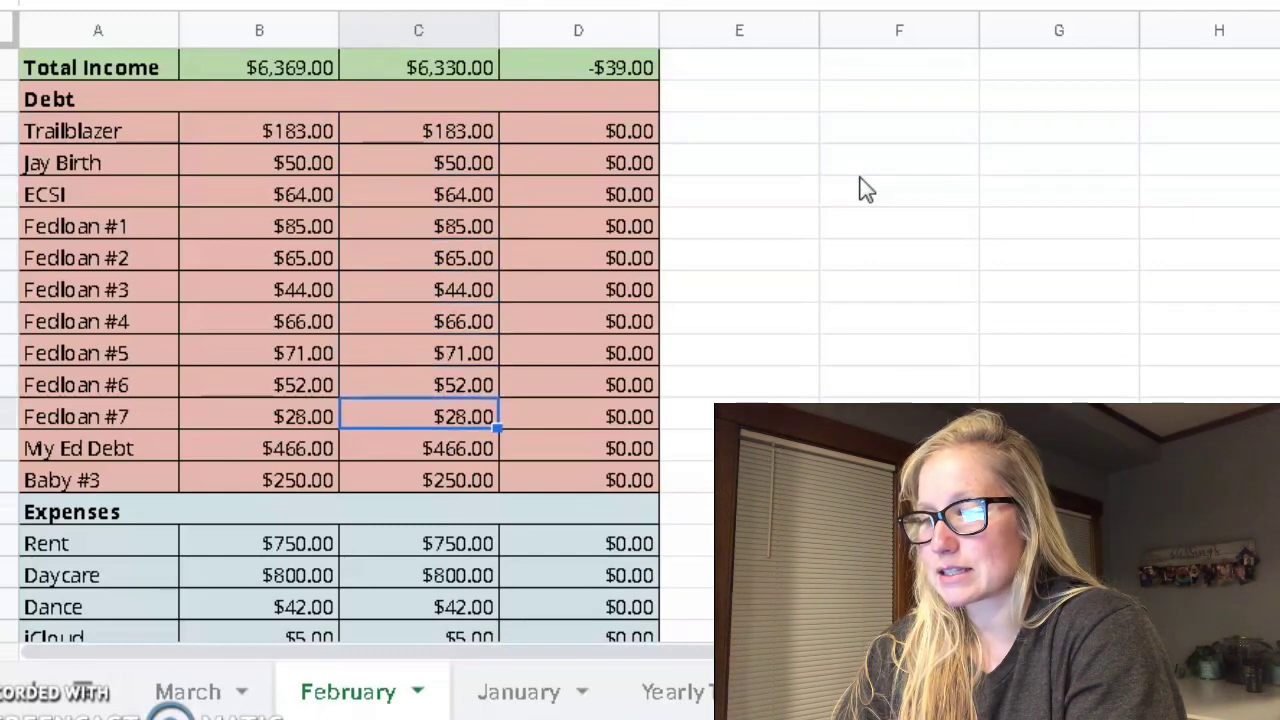
key(Down)
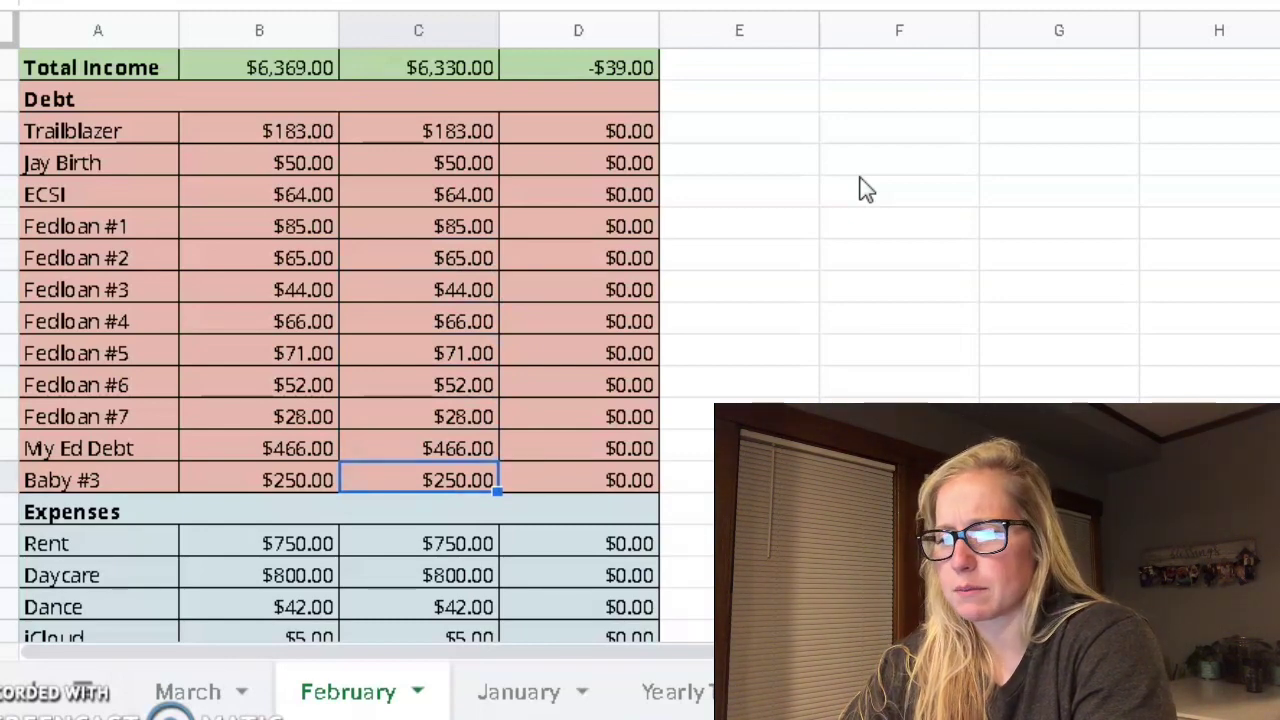
- Check the Debt section of the January budget for comparison and return to the February sheet
click(543, 690)
scroll(443, 505, down, 2)
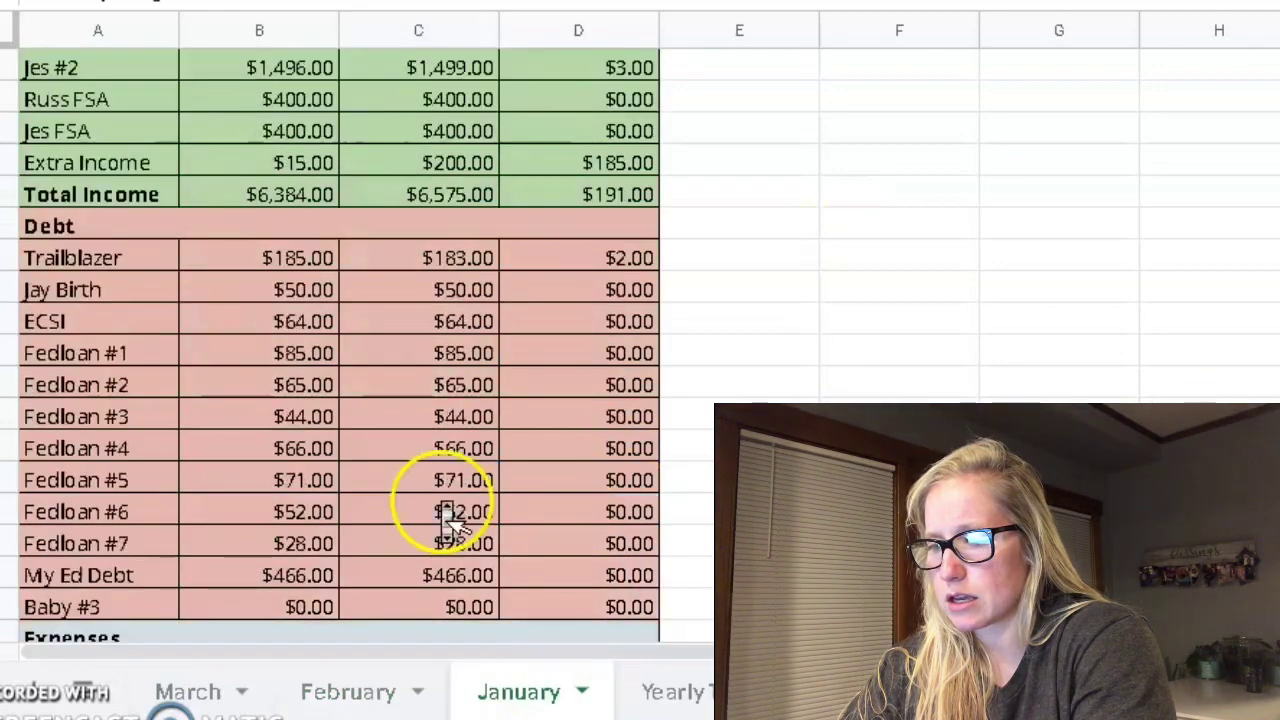
scroll(450, 522, down, 1)
click(443, 538)
click(362, 690)
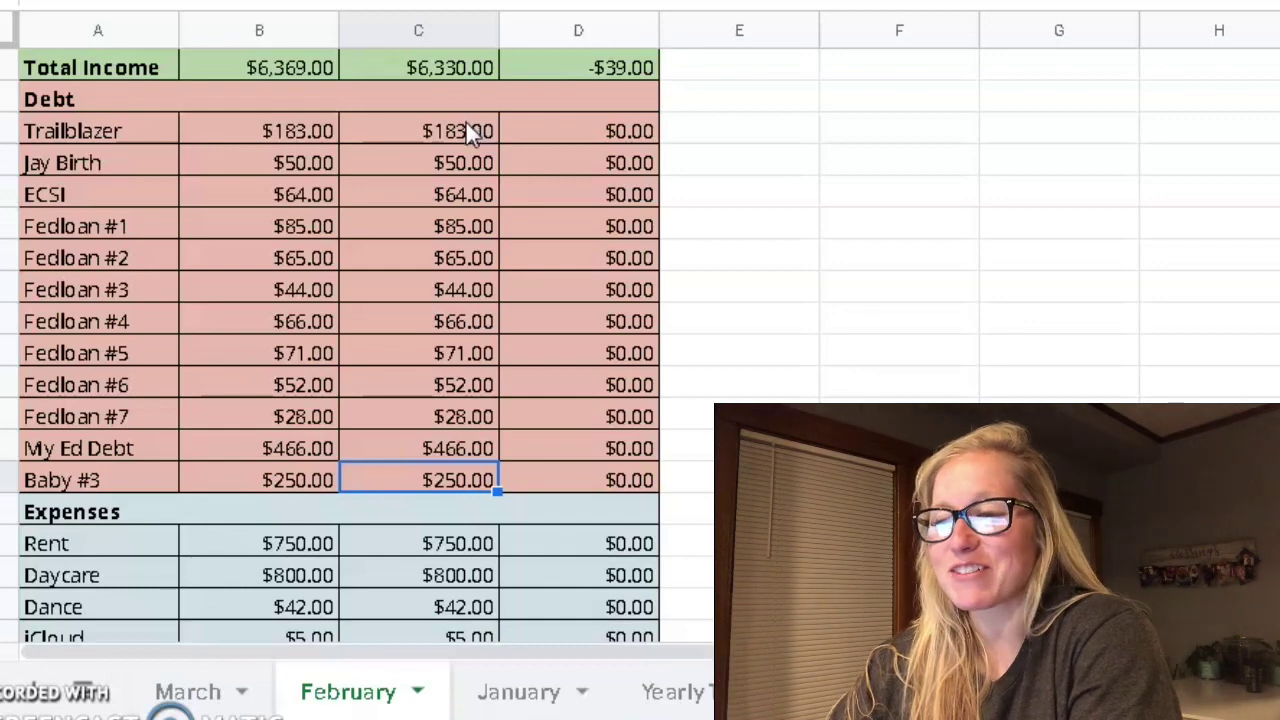
- Highlight the February actual debt payments from Trailblazer to My Ed Debt and look at the Trailblazer and Jay Birth amounts
drag(467, 130, 443, 441)
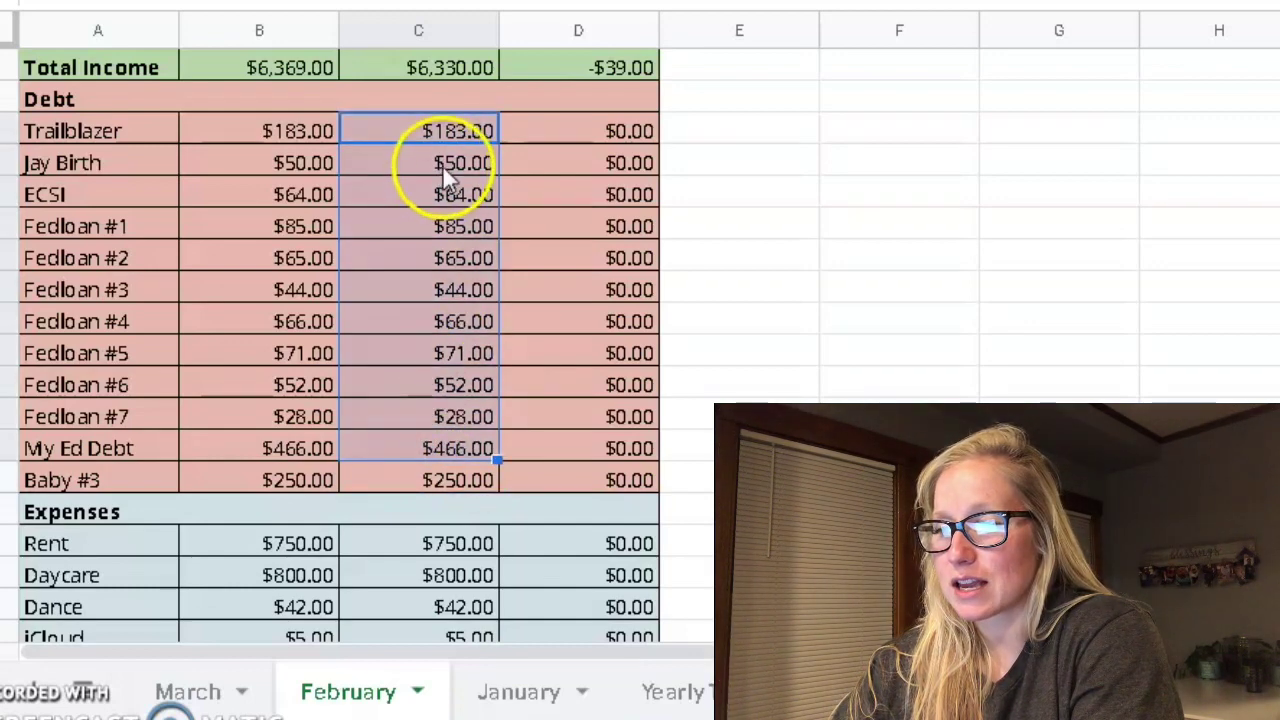
double_click(459, 130)
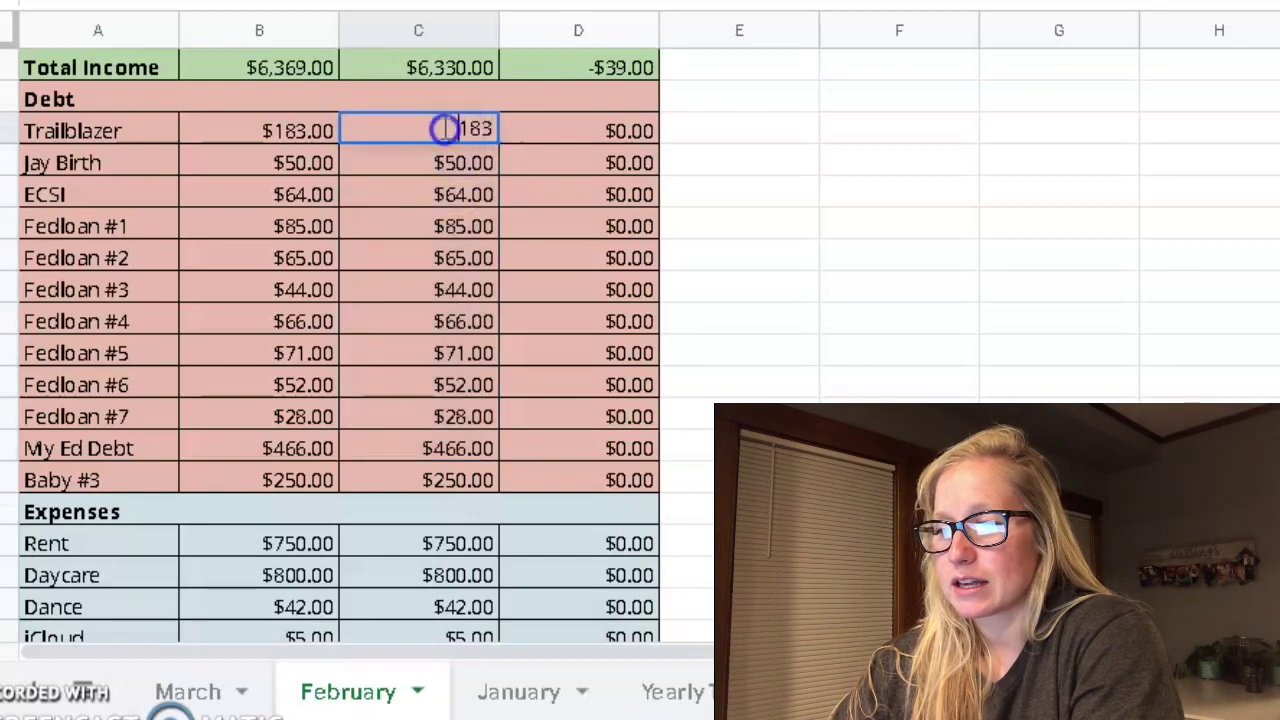
click(491, 166)
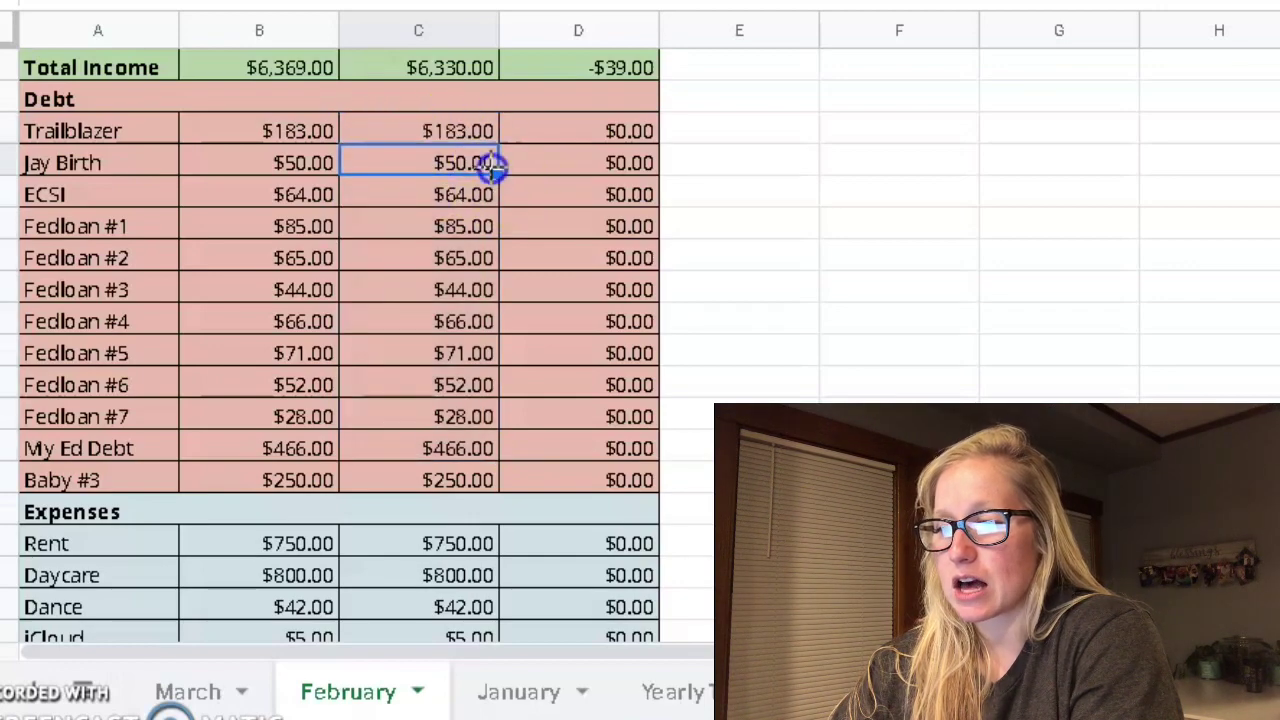
- Review the actual amounts for Rent, Daycare, Dance and iCloud in the February Expenses section
middle_click(587, 238)
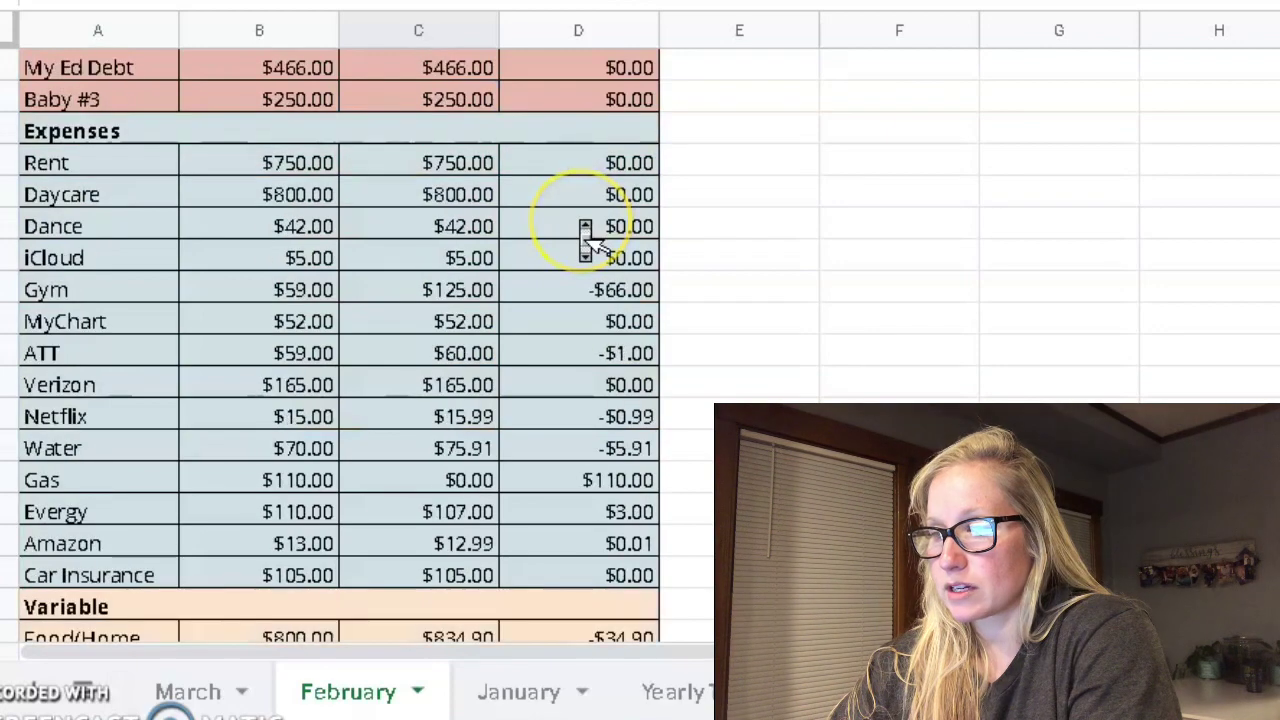
drag(512, 76, 510, 90)
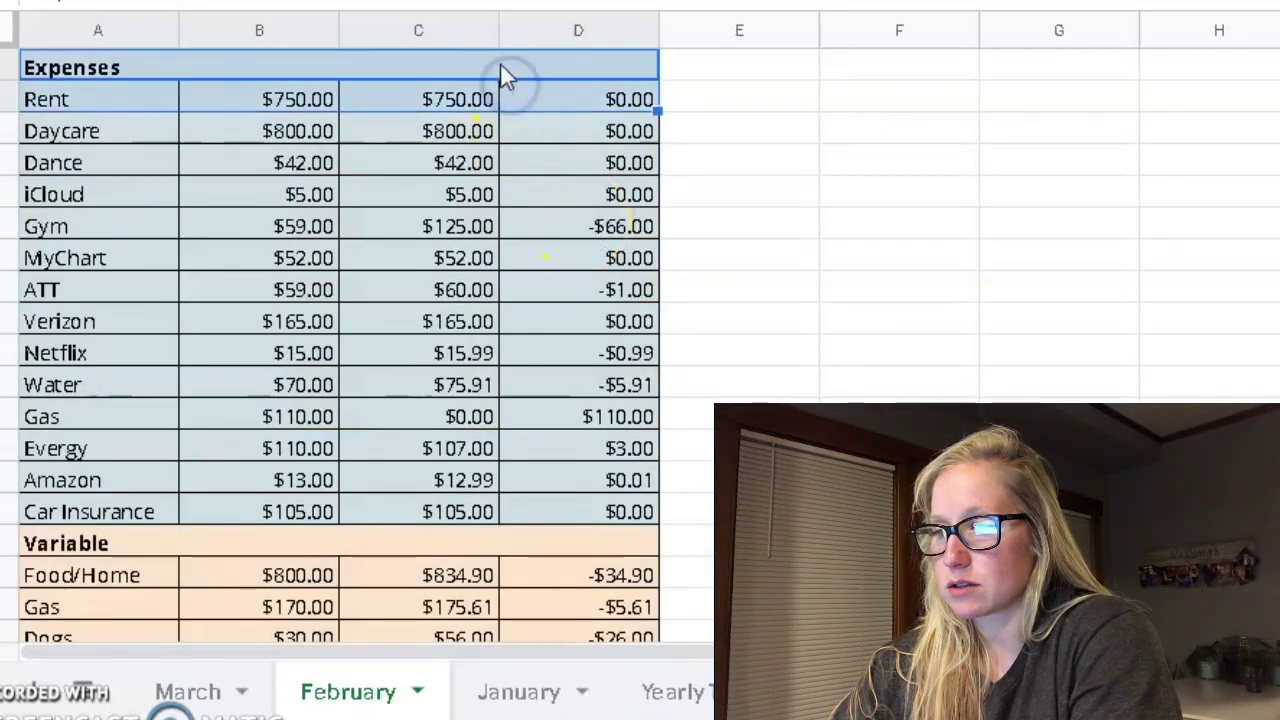
click(500, 63)
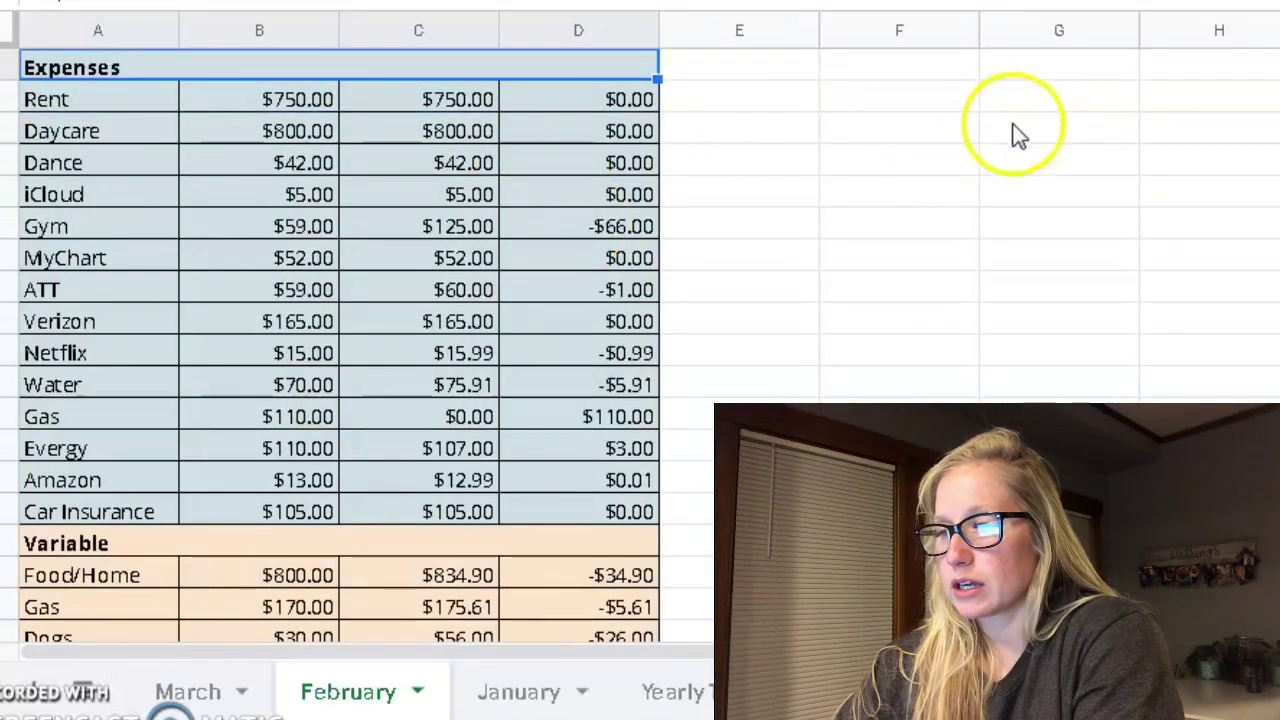
click(417, 106)
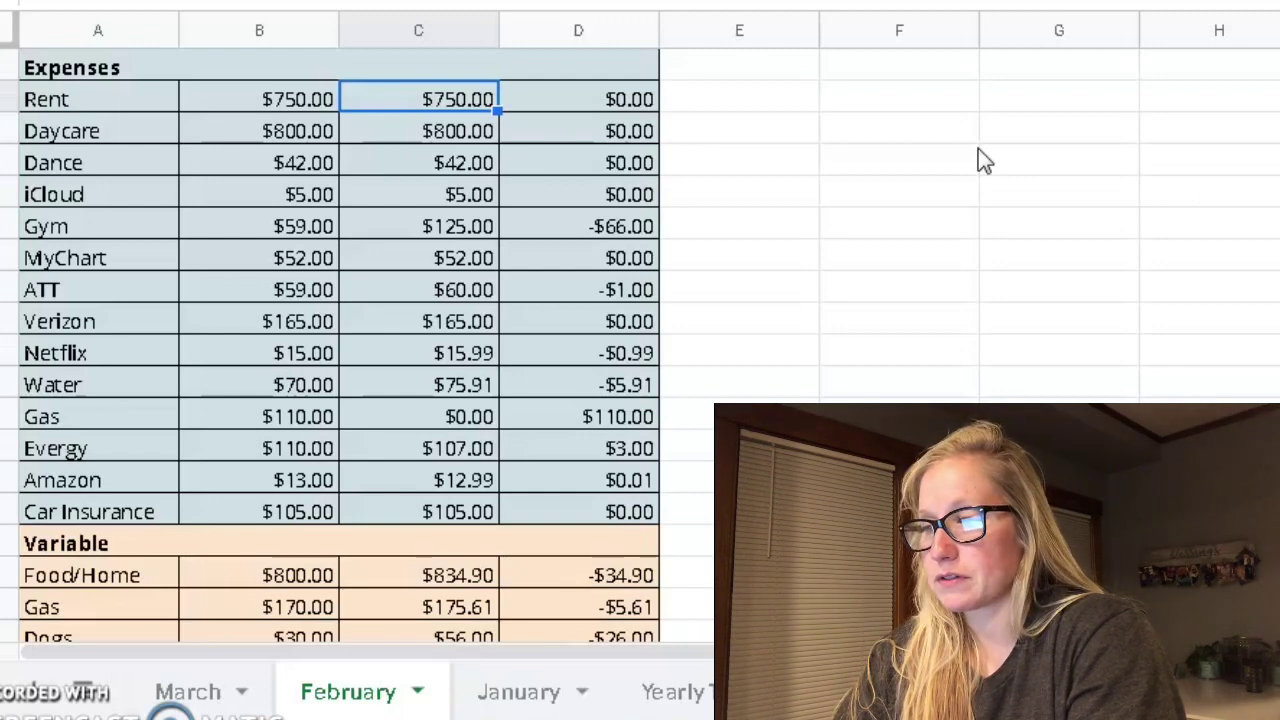
key(Down)
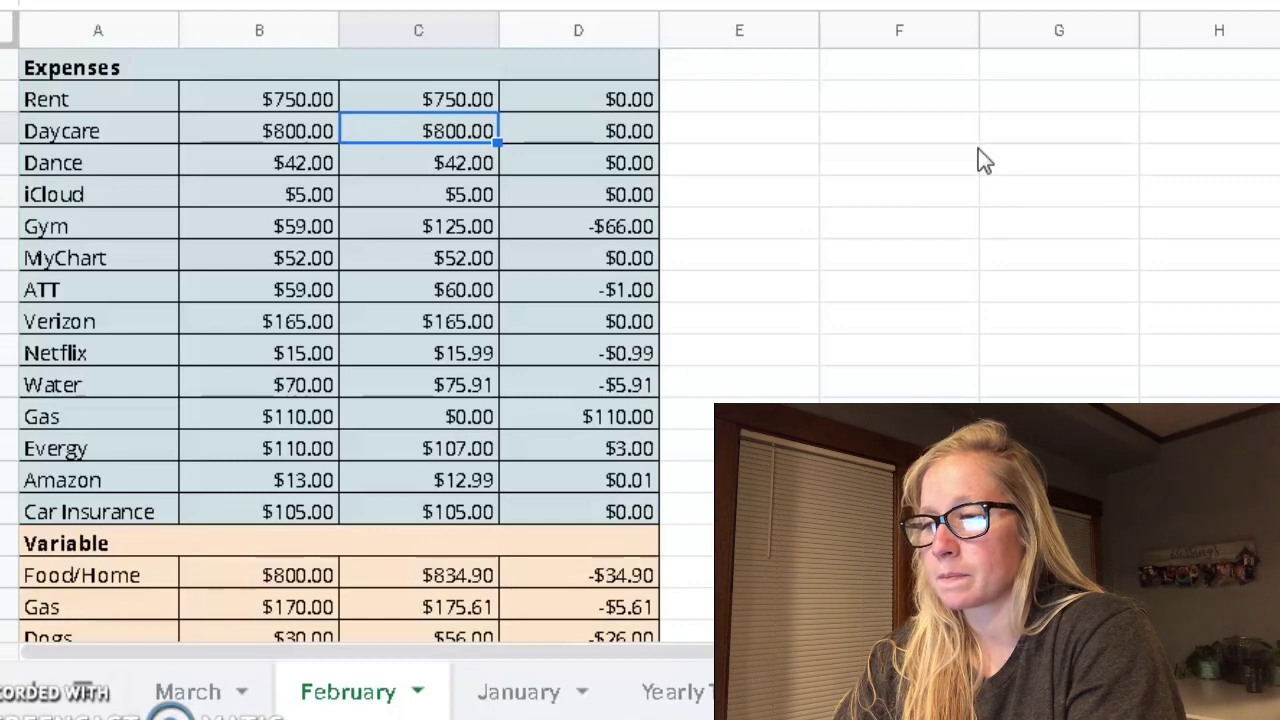
key(Down)
key(Down)
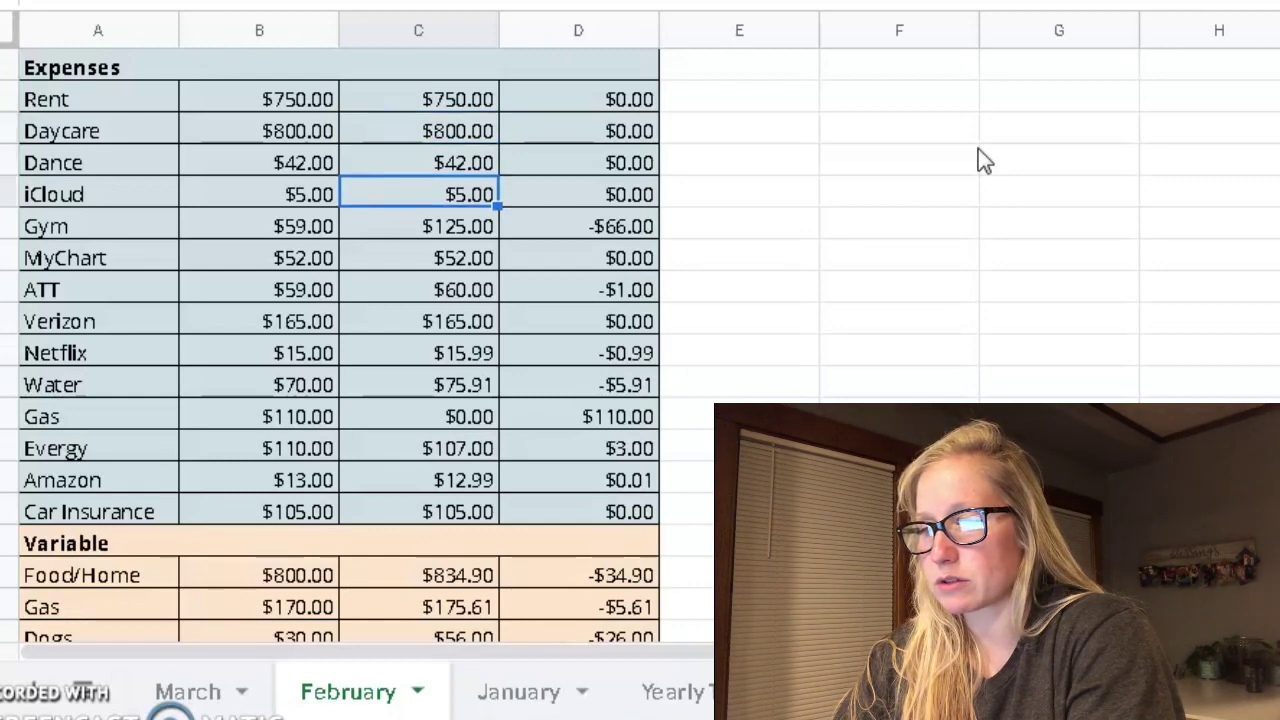
- Compare the budgeted, actual and remaining amounts of the Gym expense
key(Down)
key(Left)
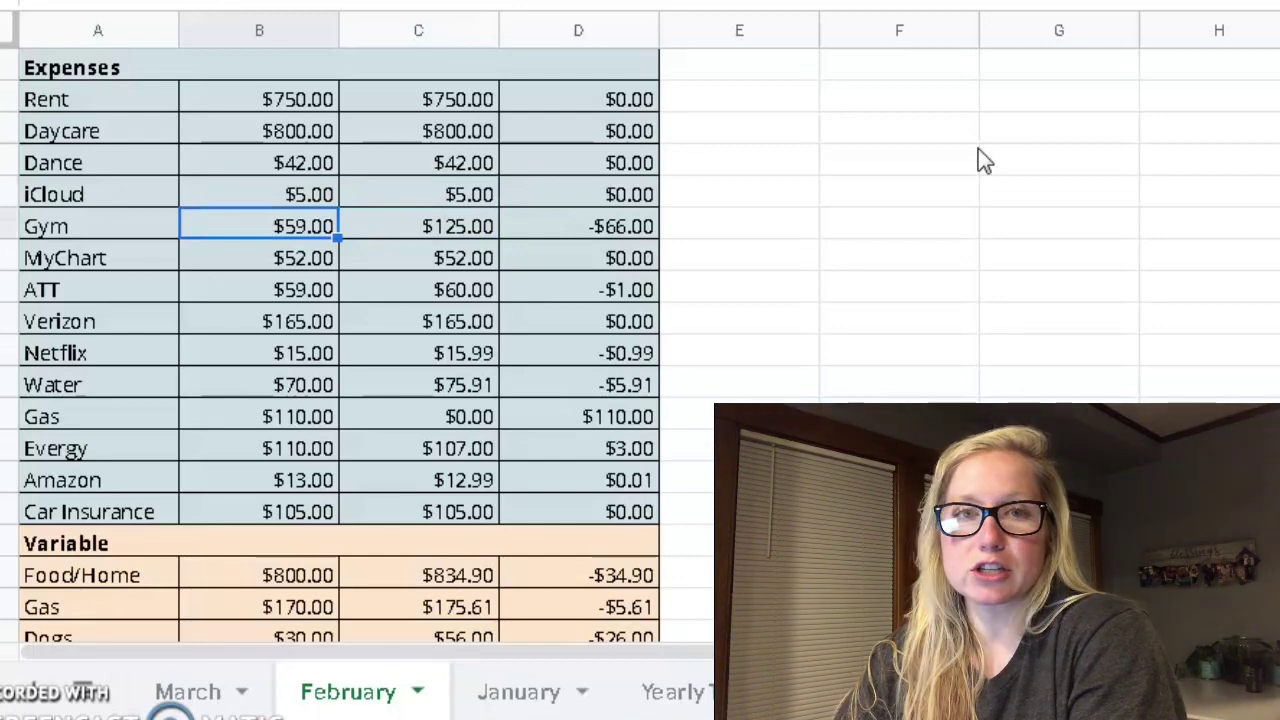
key(Right)
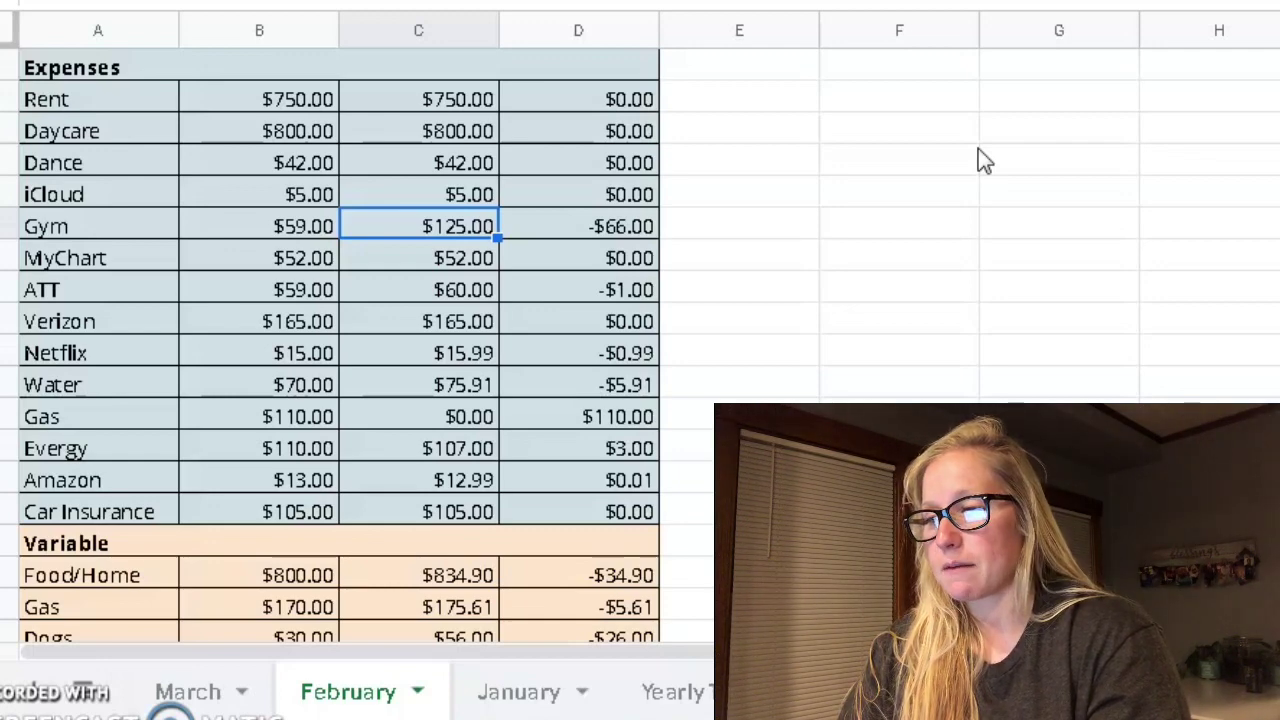
key(Right)
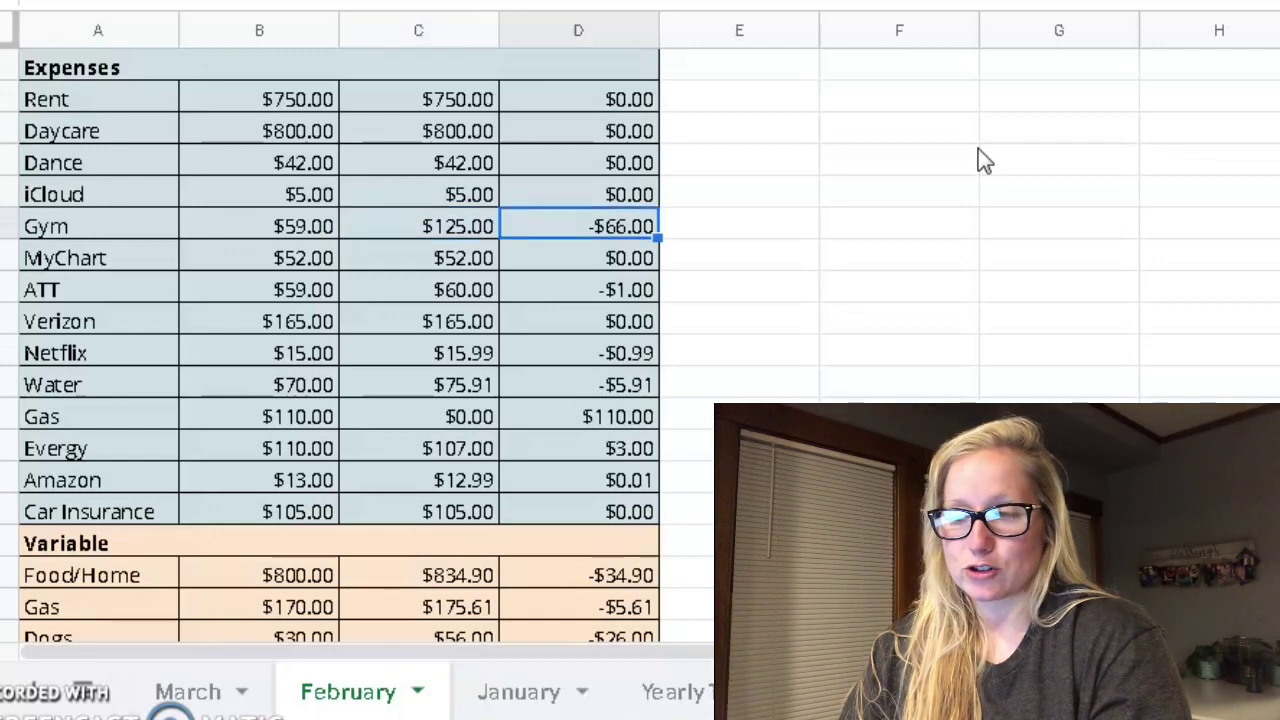
key(Left)
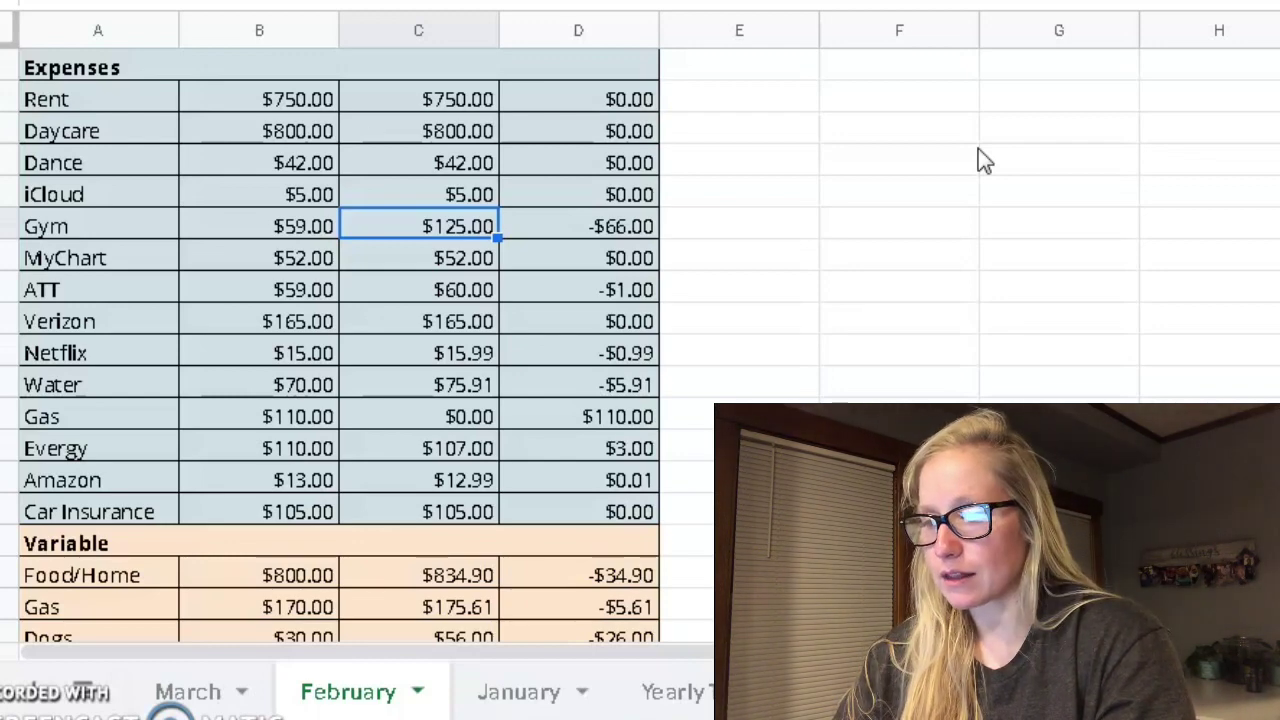
- Review the MyChart actual amount and compare the ATT expense's budgeted and actual amounts
key(Down)
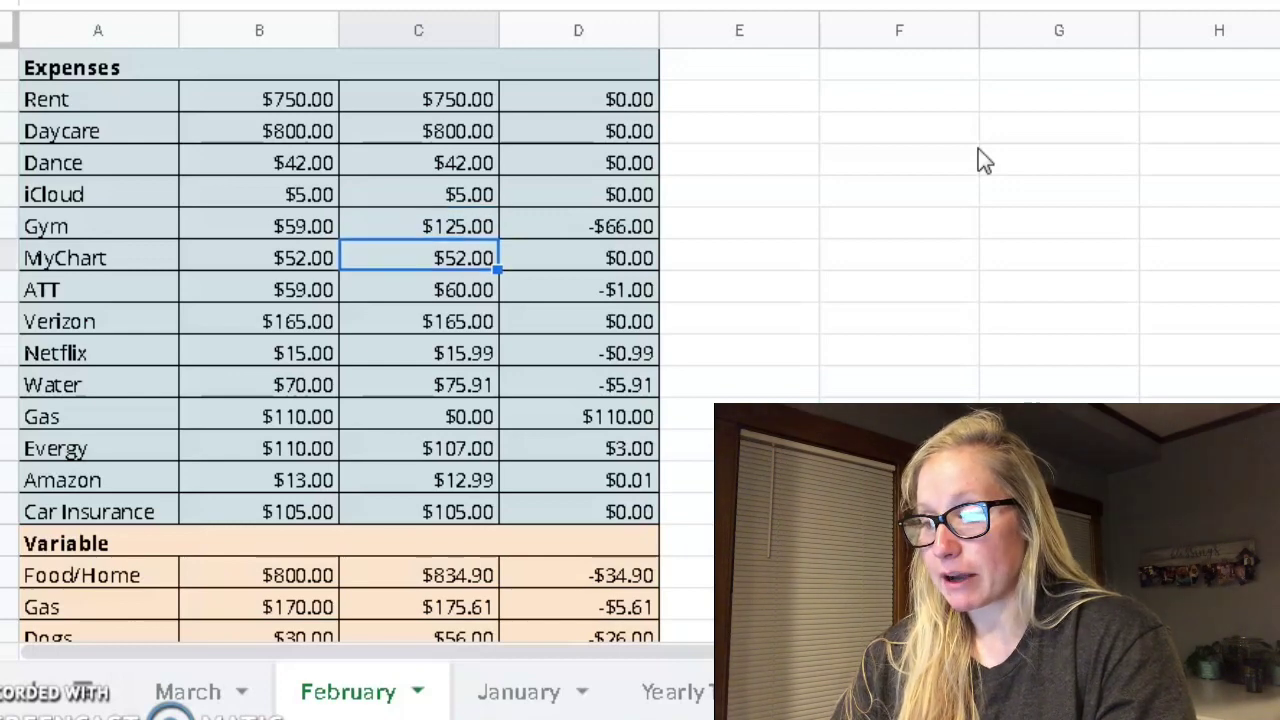
key(Down)
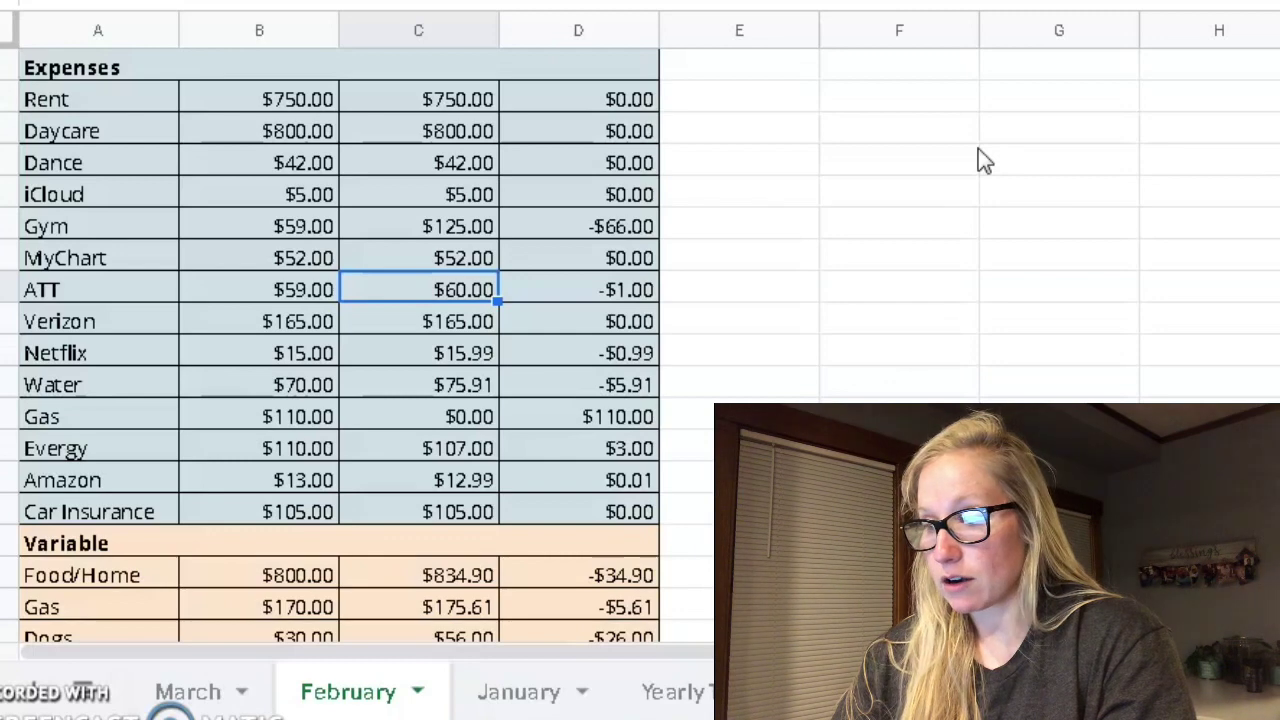
key(Left)
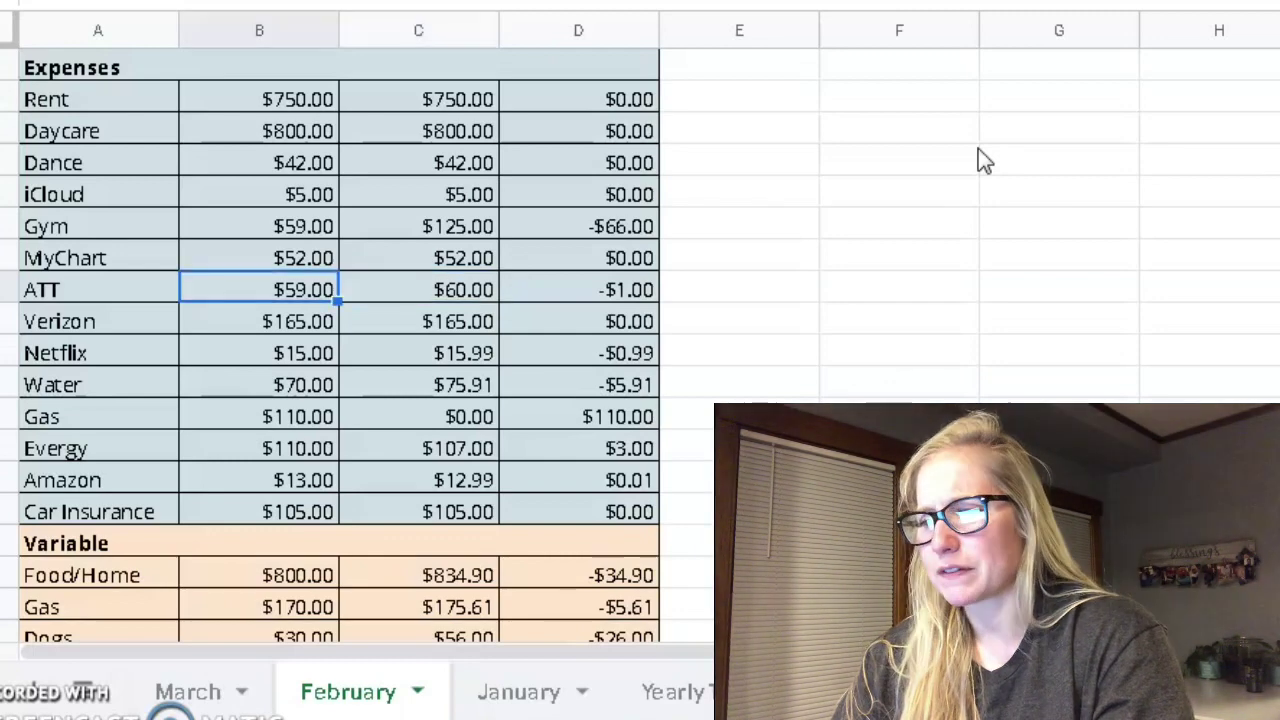
key(Right)
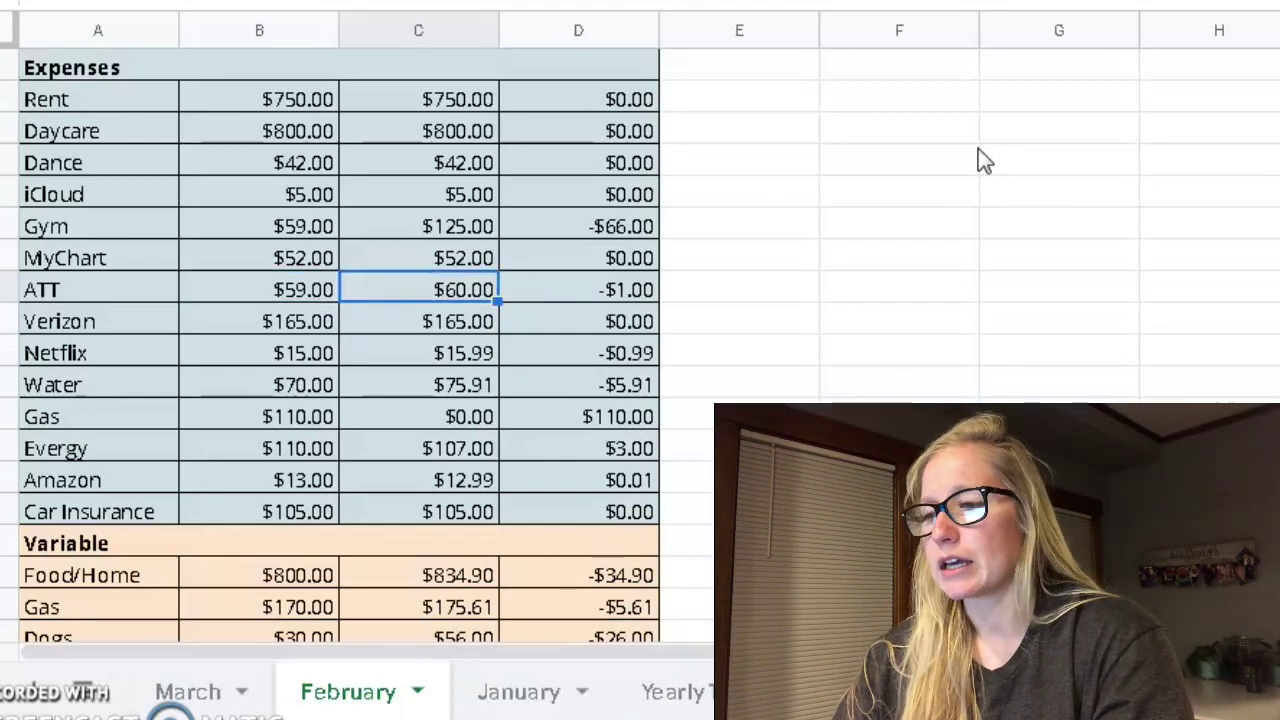
- Check the ATT difference and review the actual amounts for Verizon, Netflix and Water, including Water's remaining amount
key(Right)
key(Left)
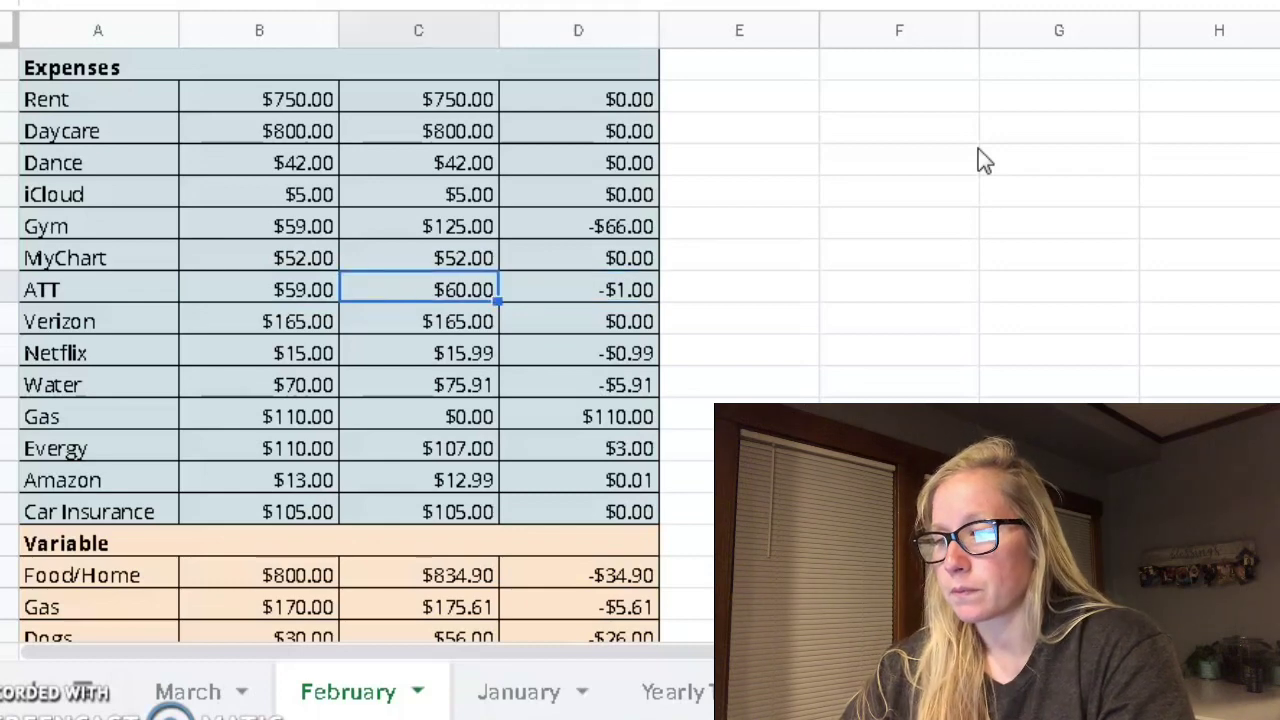
key(Down)
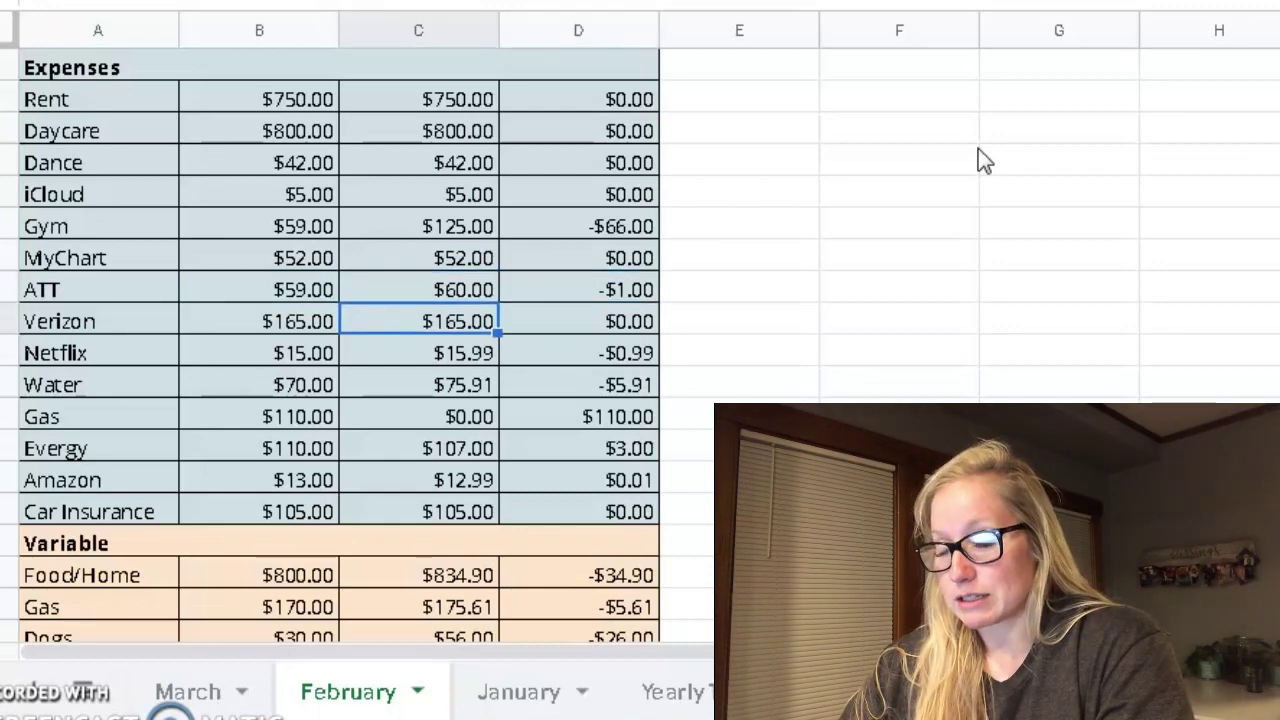
key(Down)
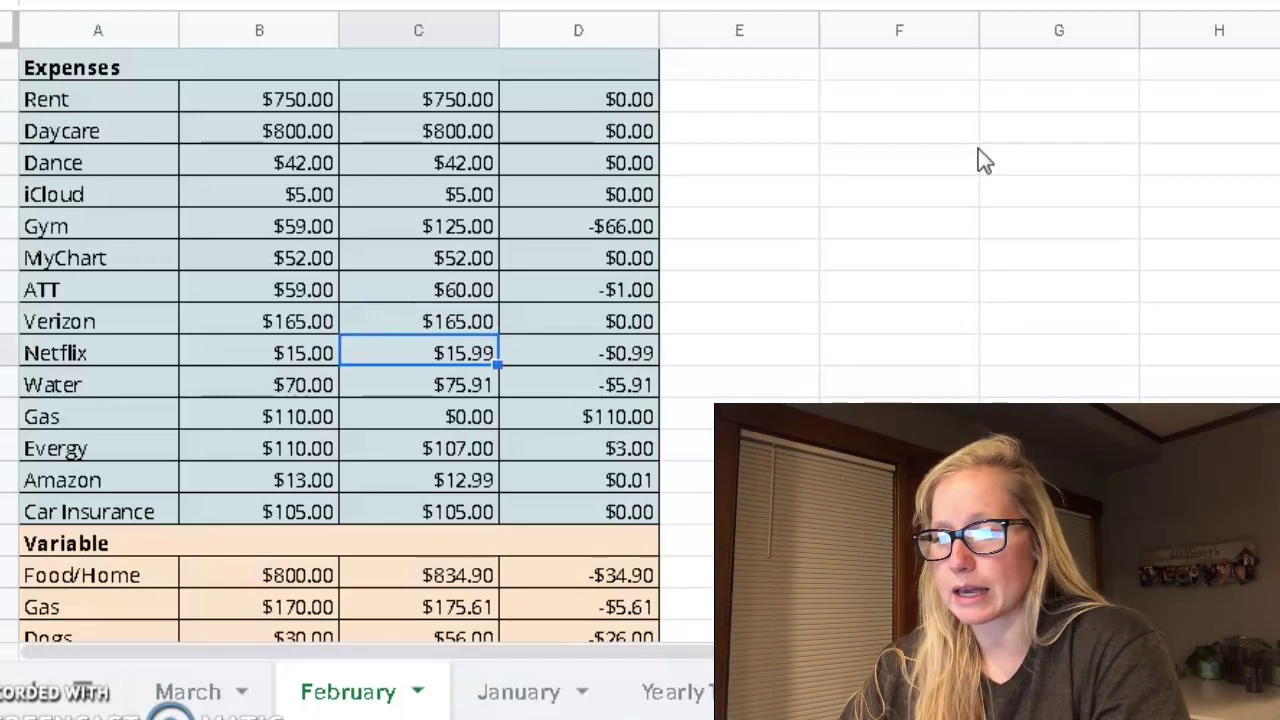
key(Down)
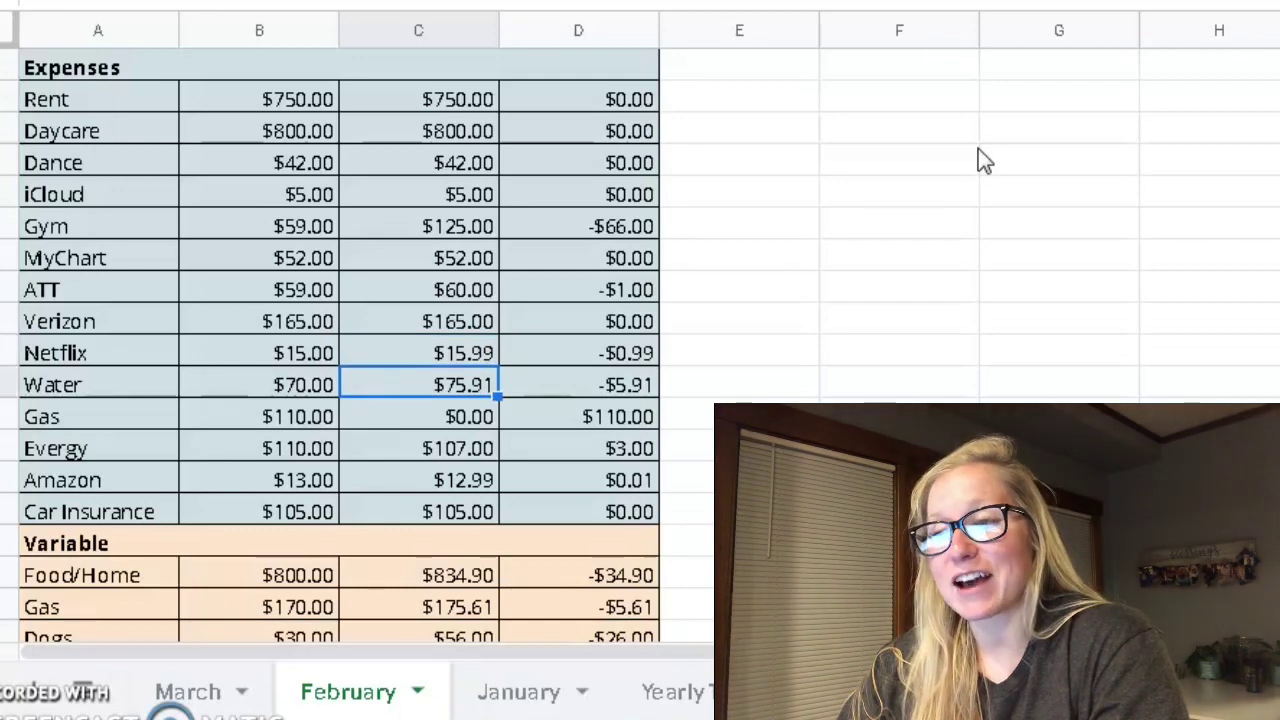
key(Right)
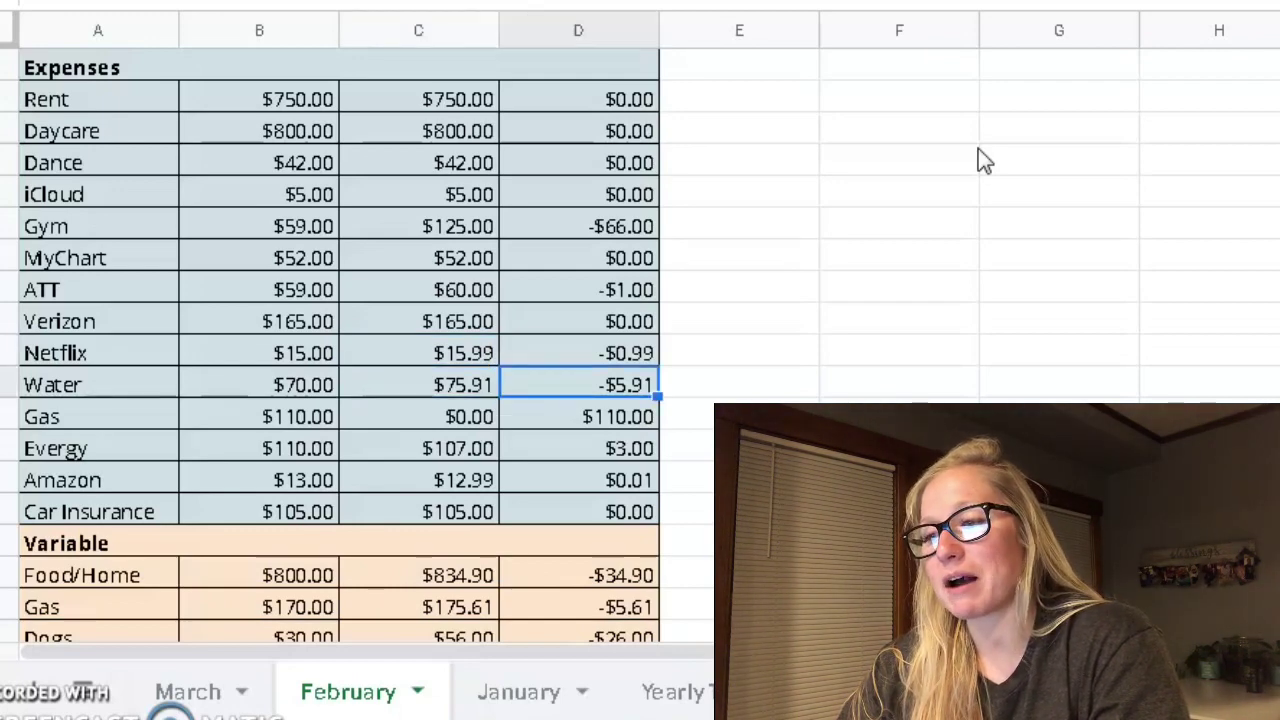
key(Left)
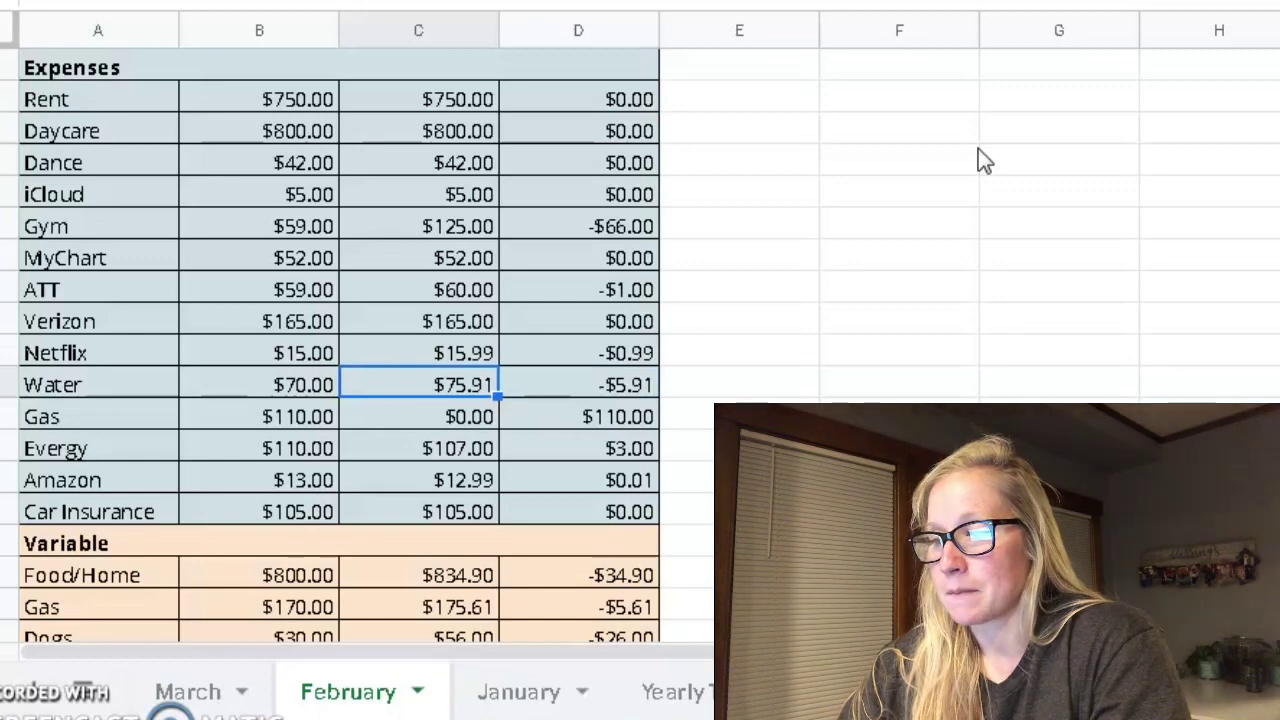
- Compare the budgeted, actual and remaining amounts of the Gas bill in Expenses, checking them against the Evergy amounts
key(Down)
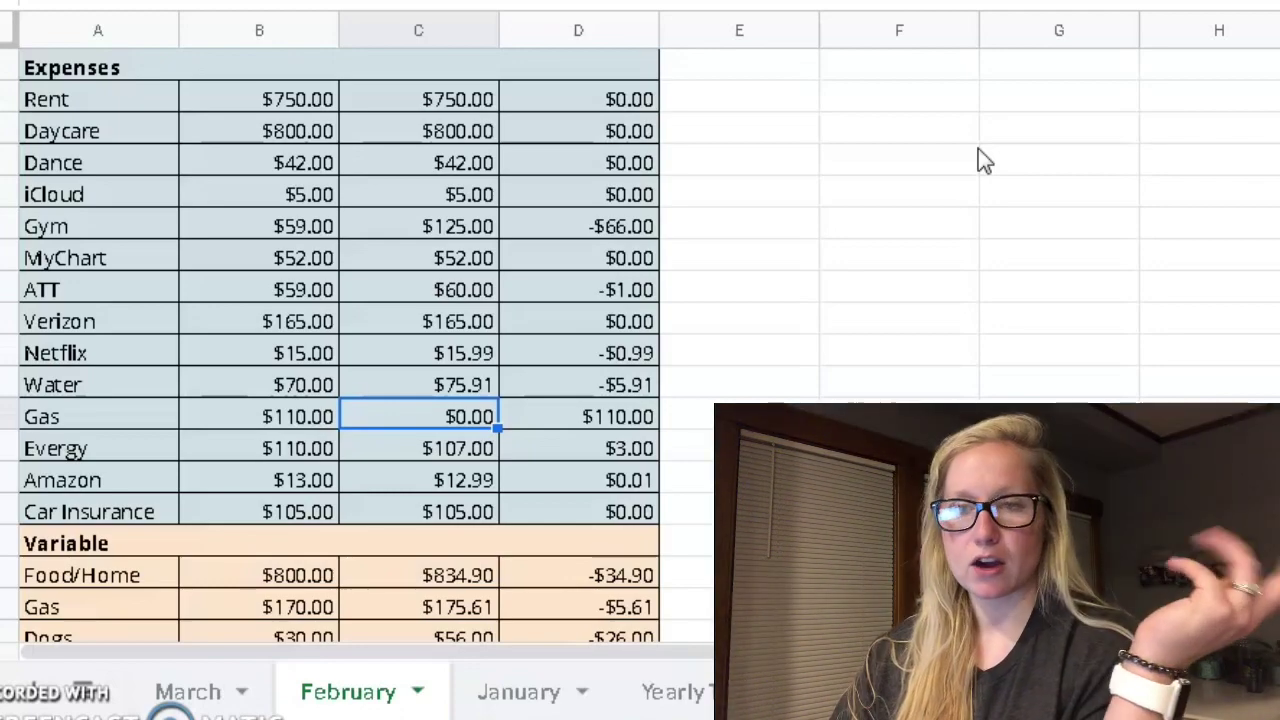
key(Down)
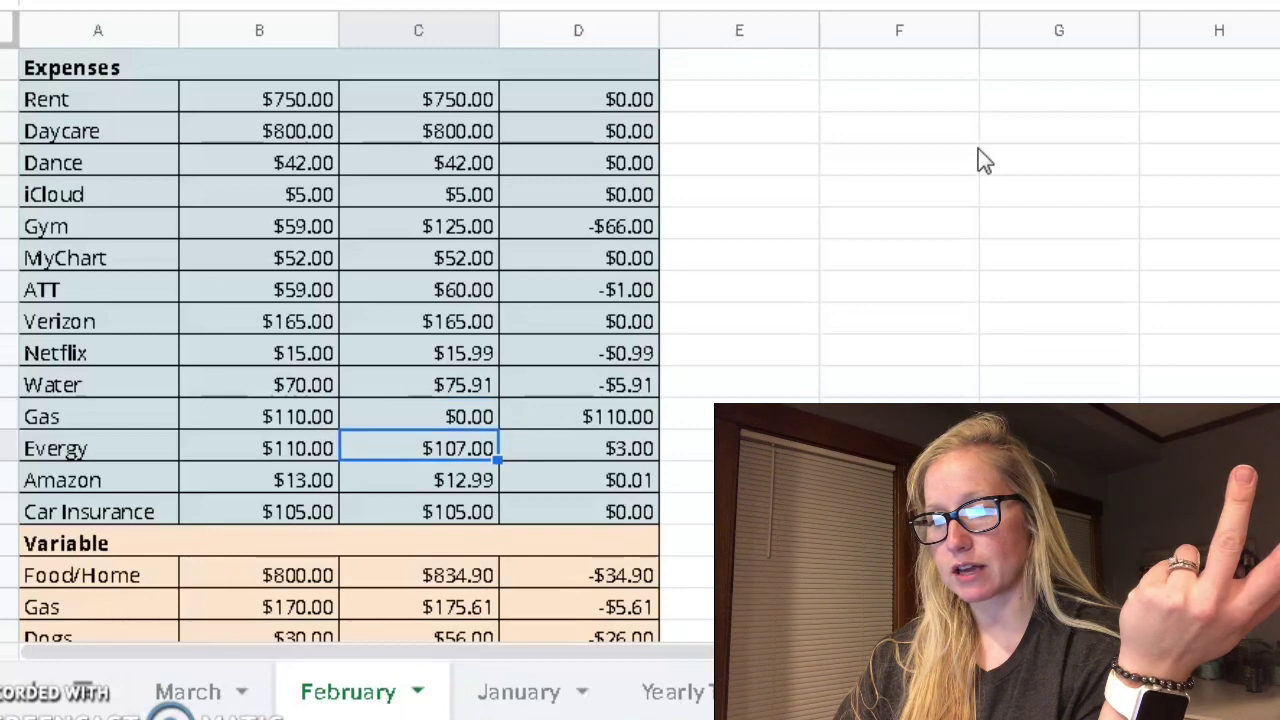
key(Up)
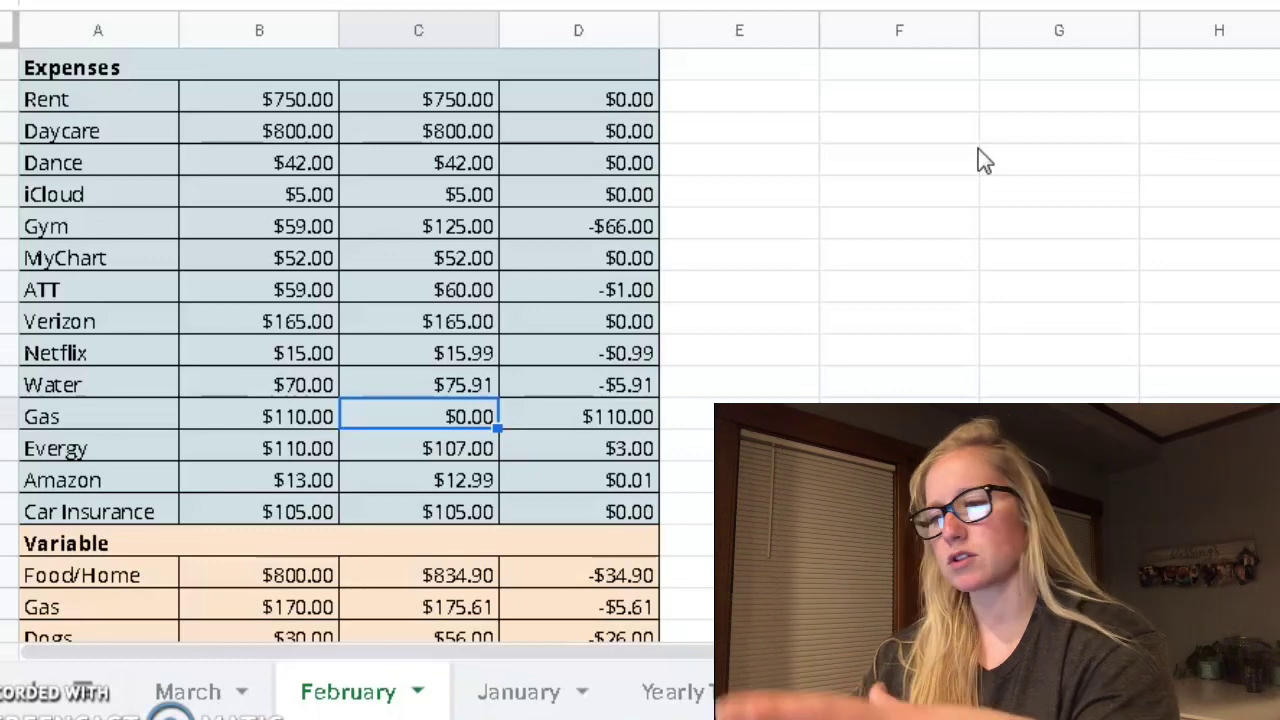
key(Left)
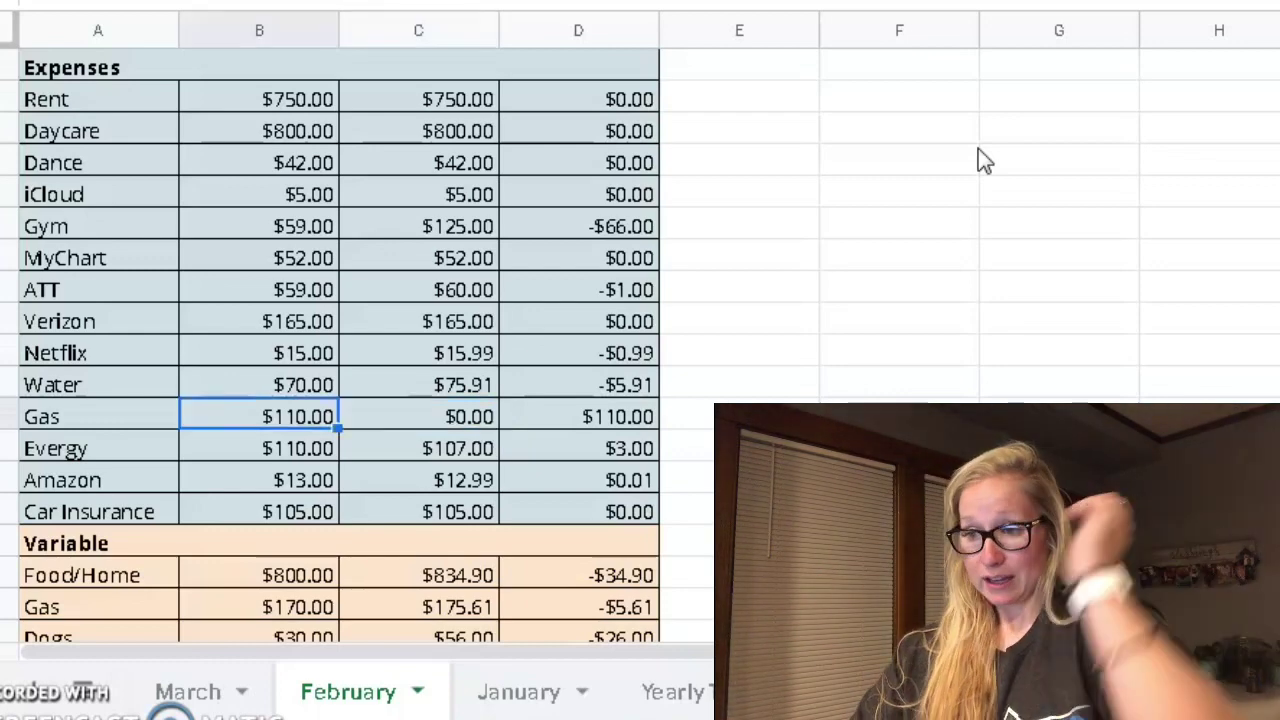
key(Right)
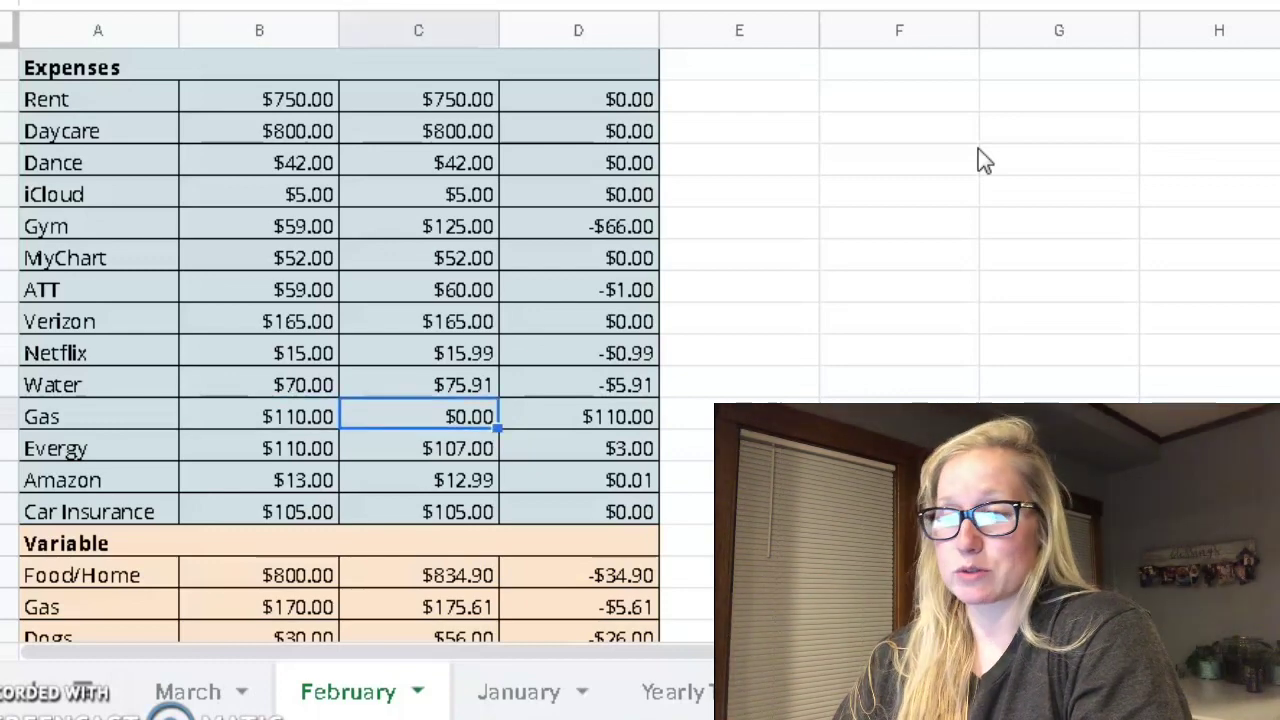
key(Left)
key(Down)
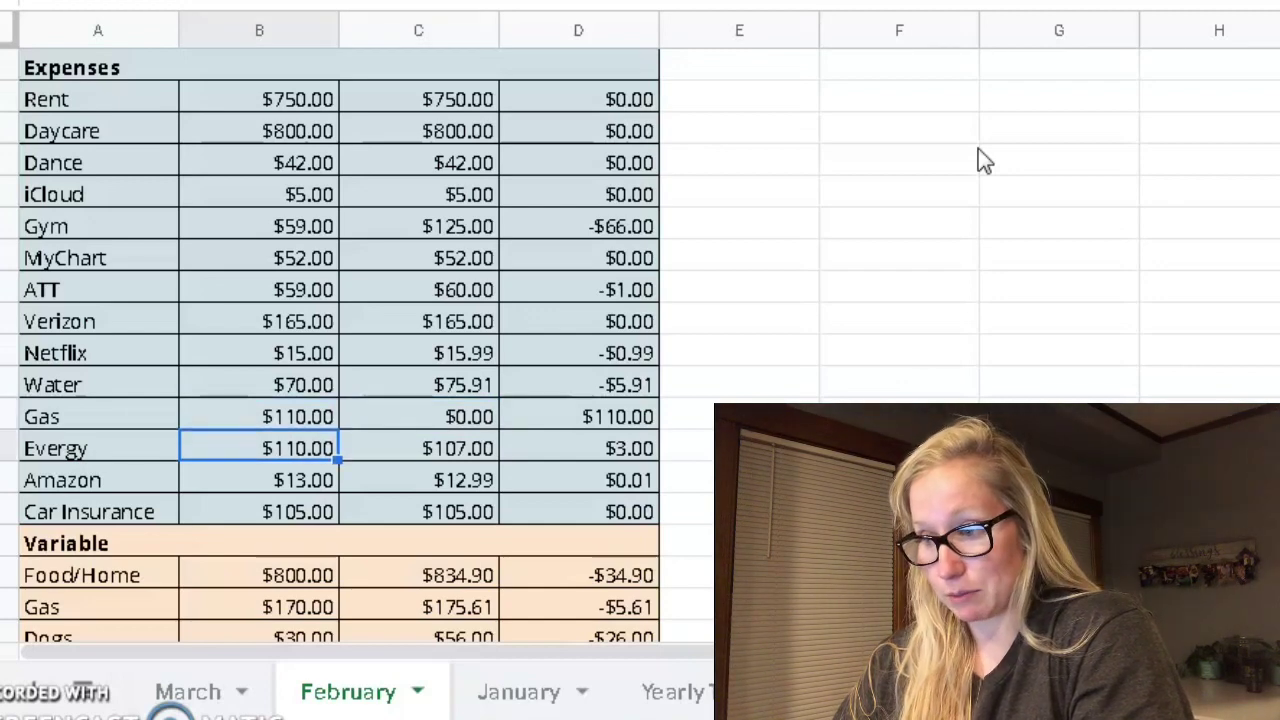
key(Right)
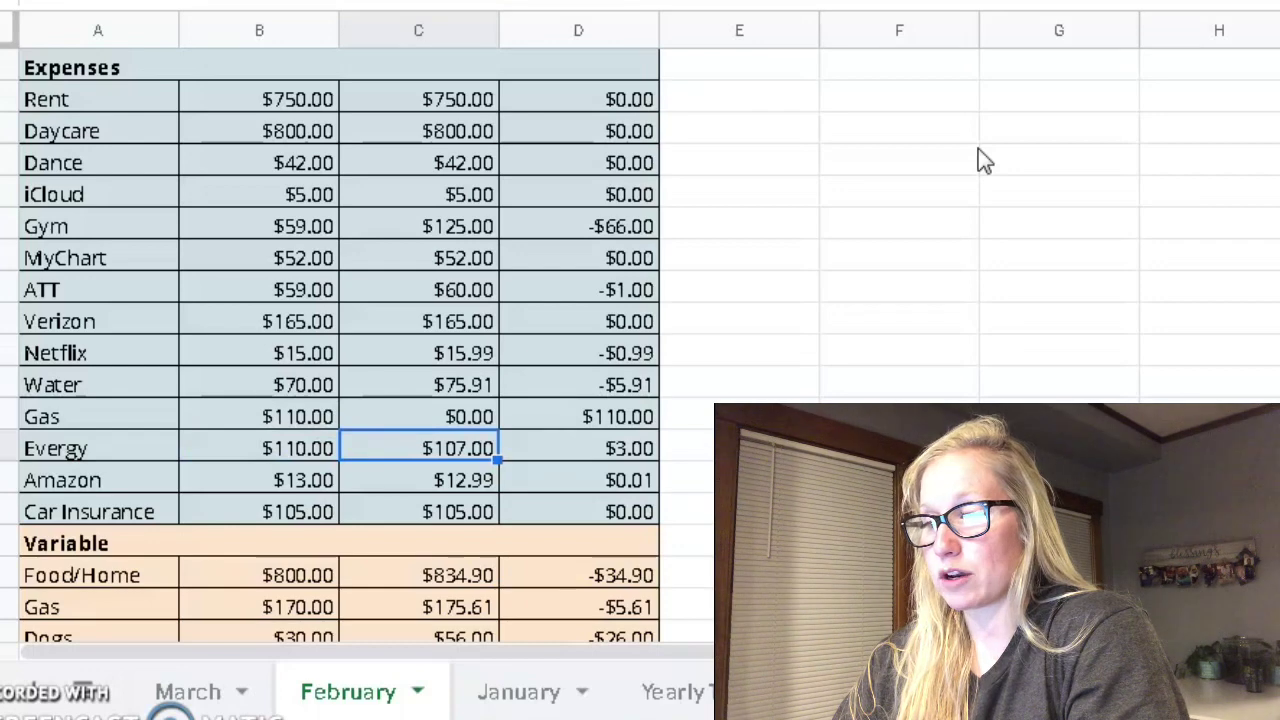
key(Up)
key(Right)
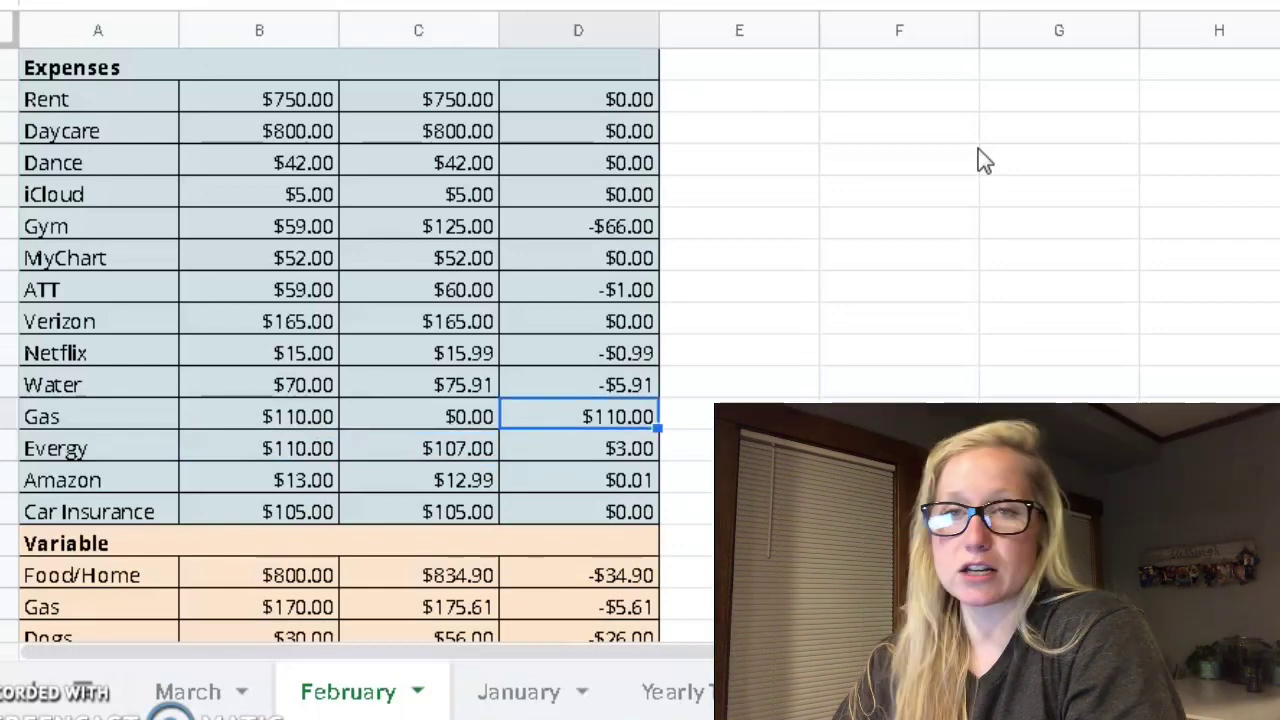
- Review Evergy's actual and remaining amounts and the actual amounts for Amazon and Car Insurance
key(Down)
key(Left)
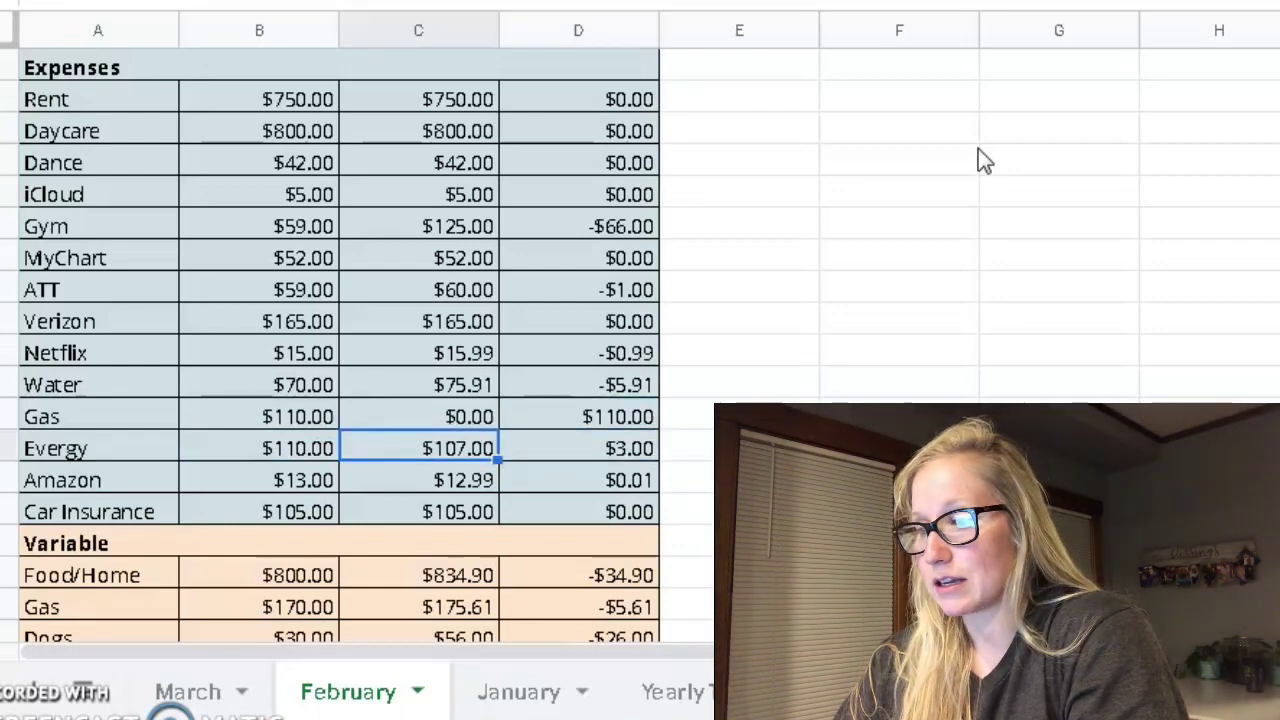
key(Right)
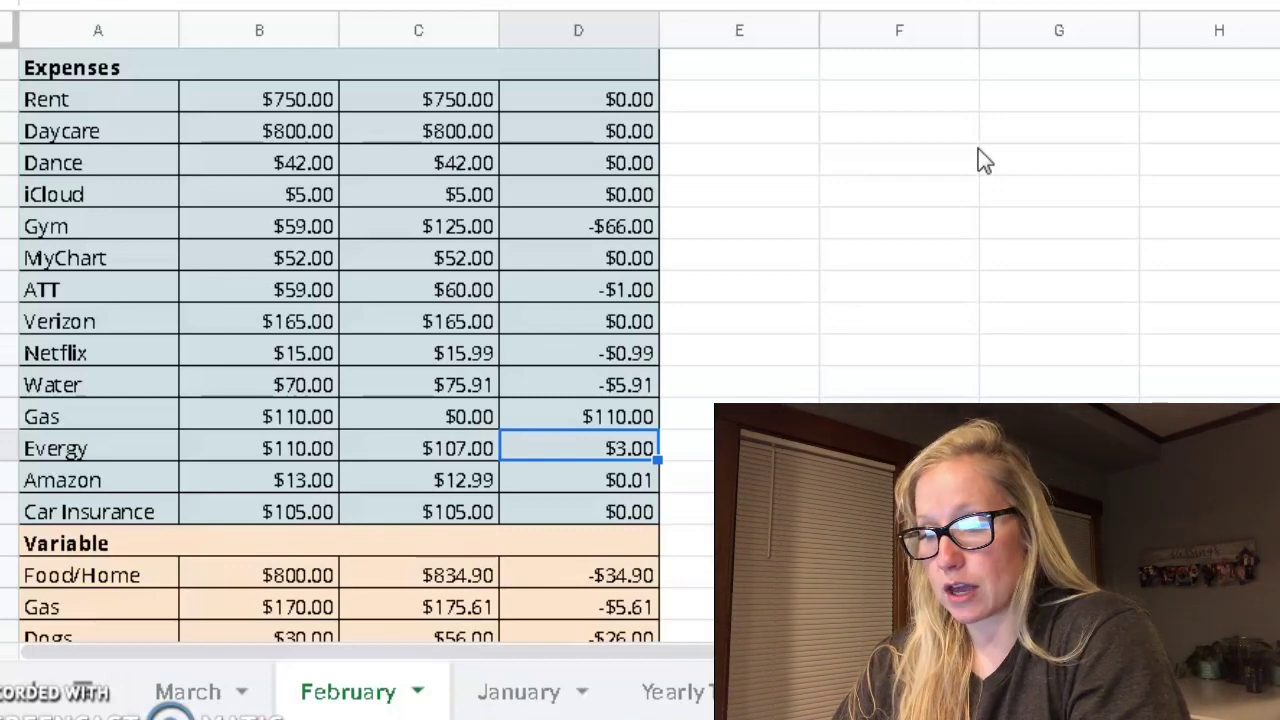
key(Left)
key(Down)
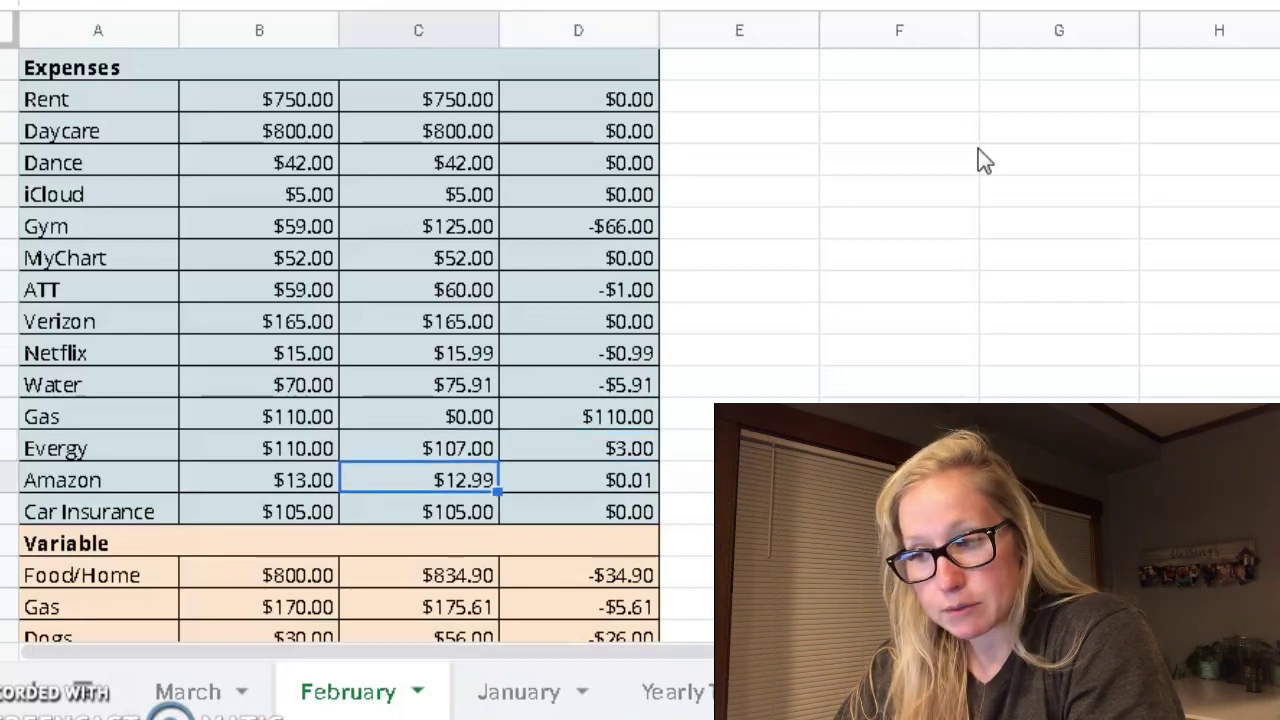
key(Down)
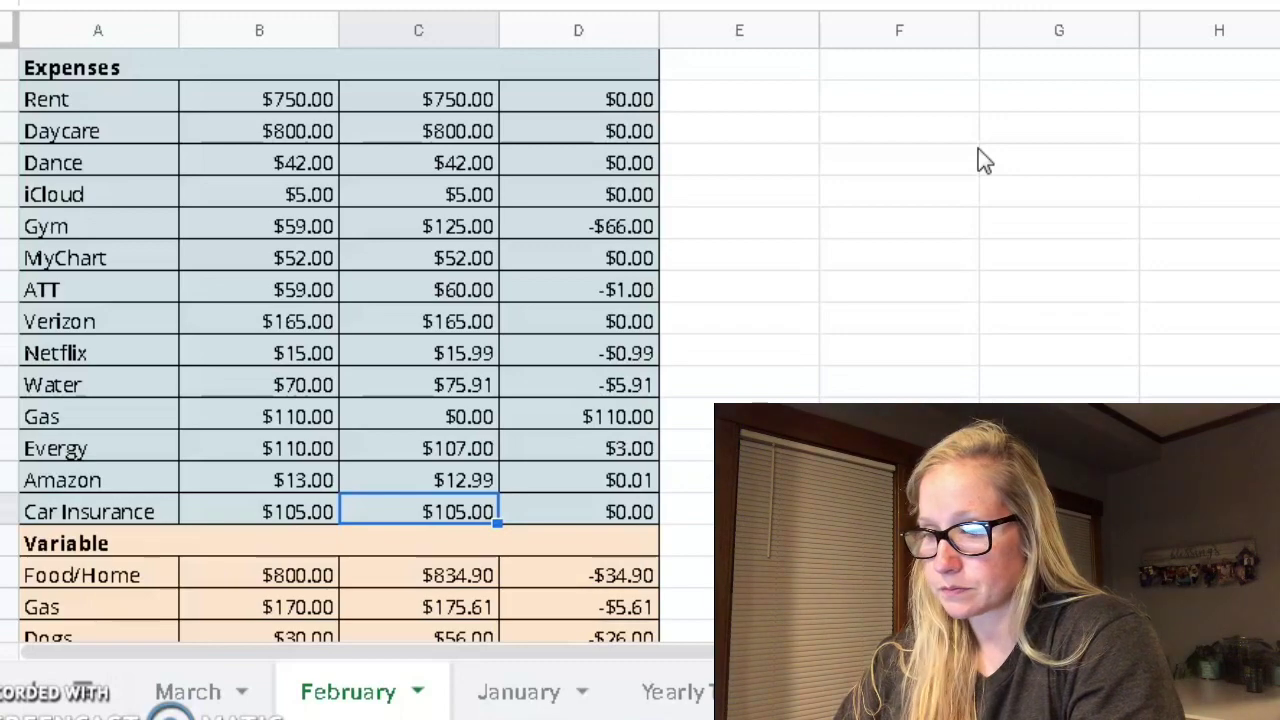
- Go to the Variable section and review the actual and remaining amounts of Food/Home
scroll(985, 165, down, 1)
scroll(985, 165, down, 2)
scroll(985, 165, down, 1)
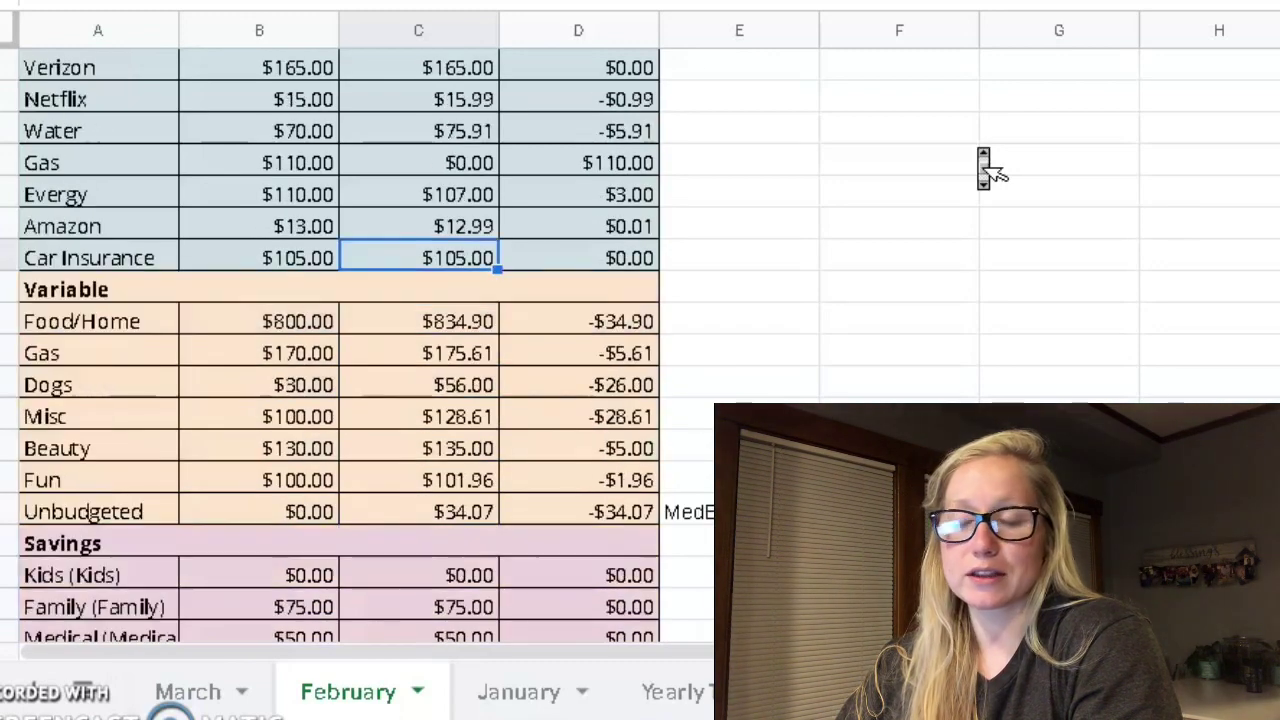
scroll(980, 158, down, 3)
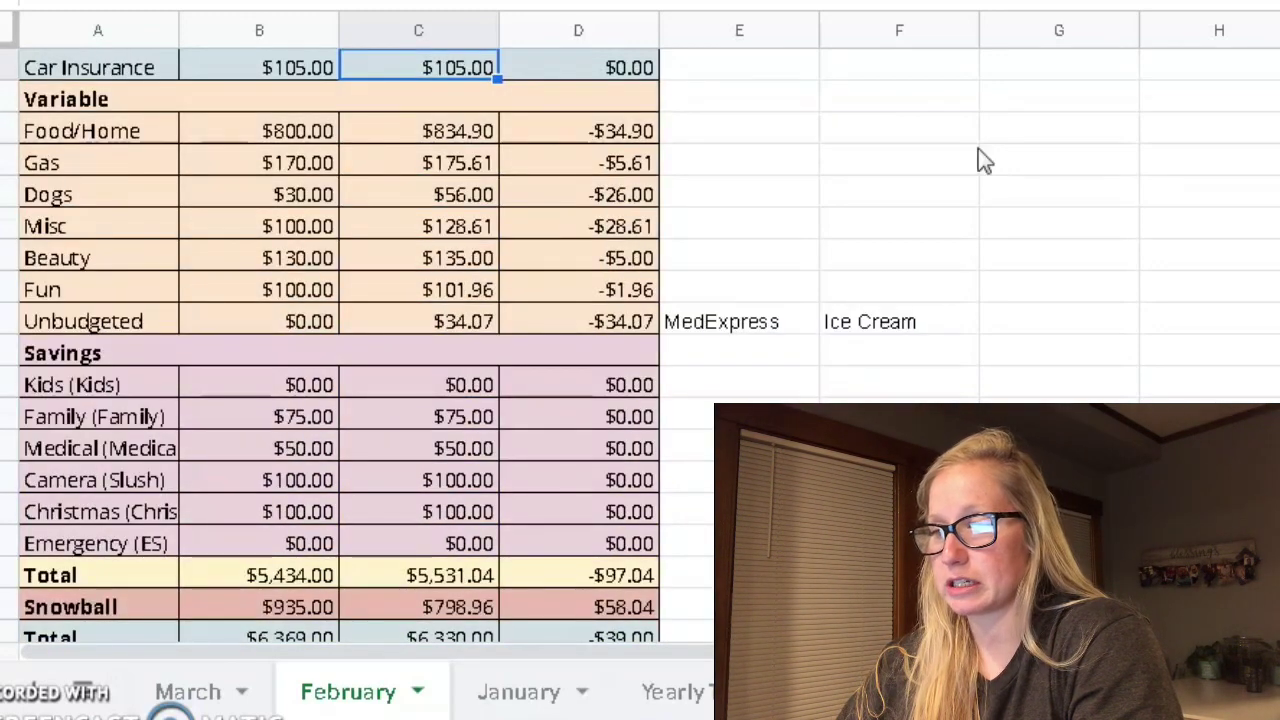
scroll(983, 162, down, 1)
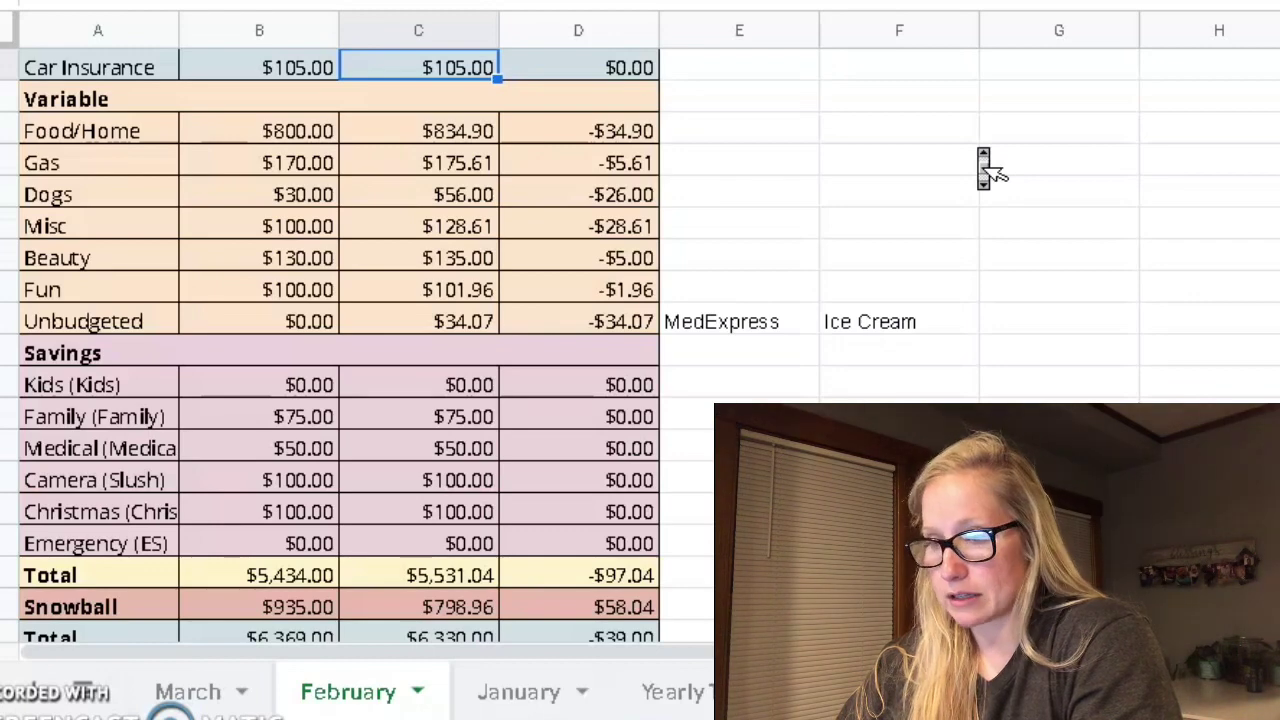
click(469, 101)
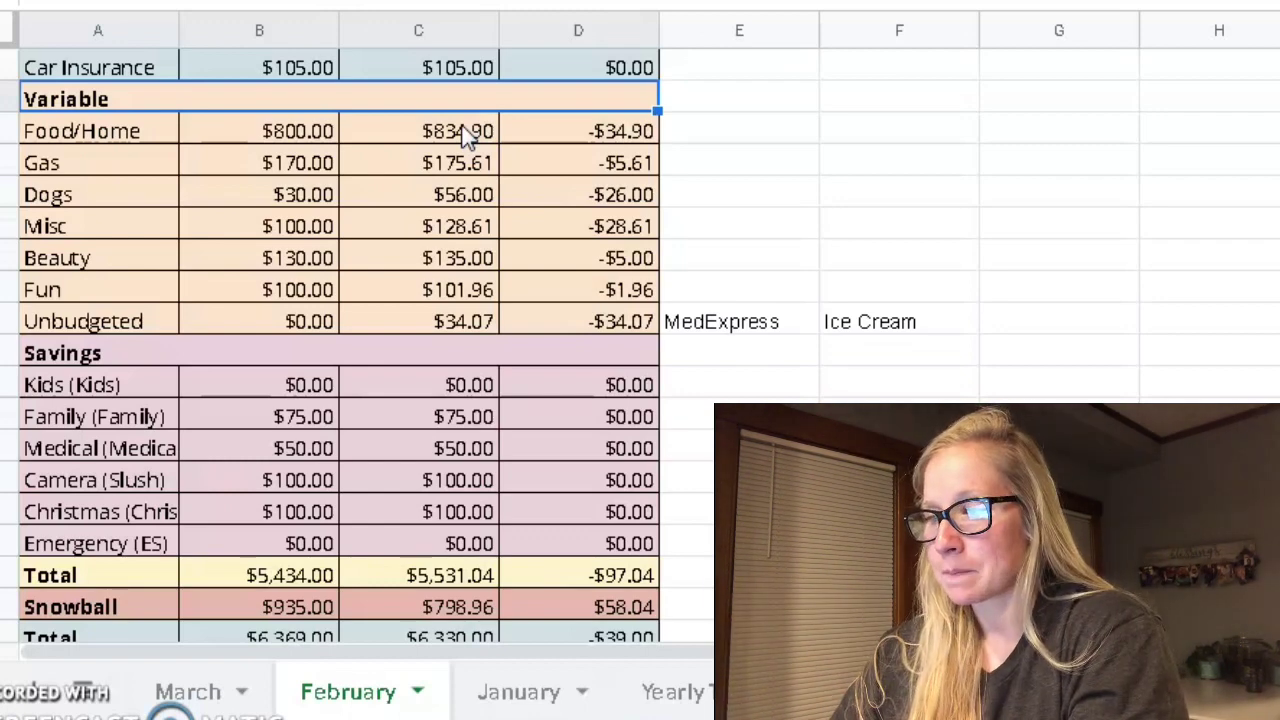
click(463, 131)
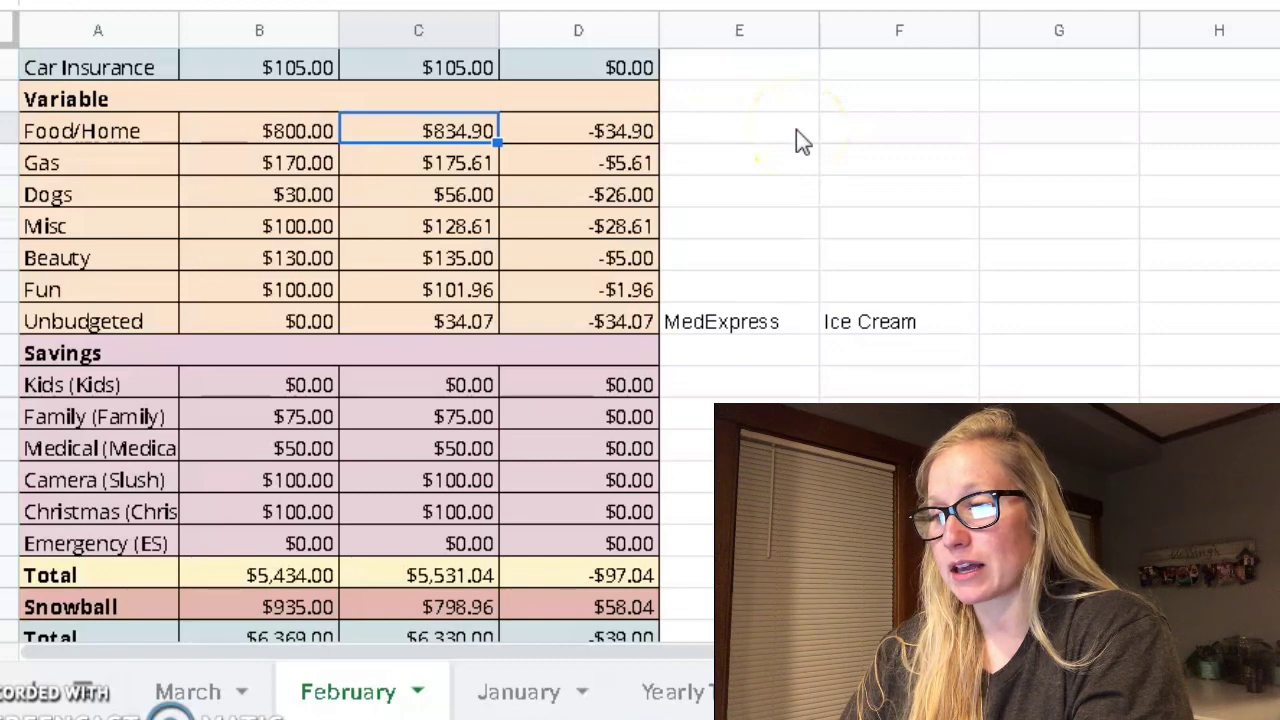
key(Right)
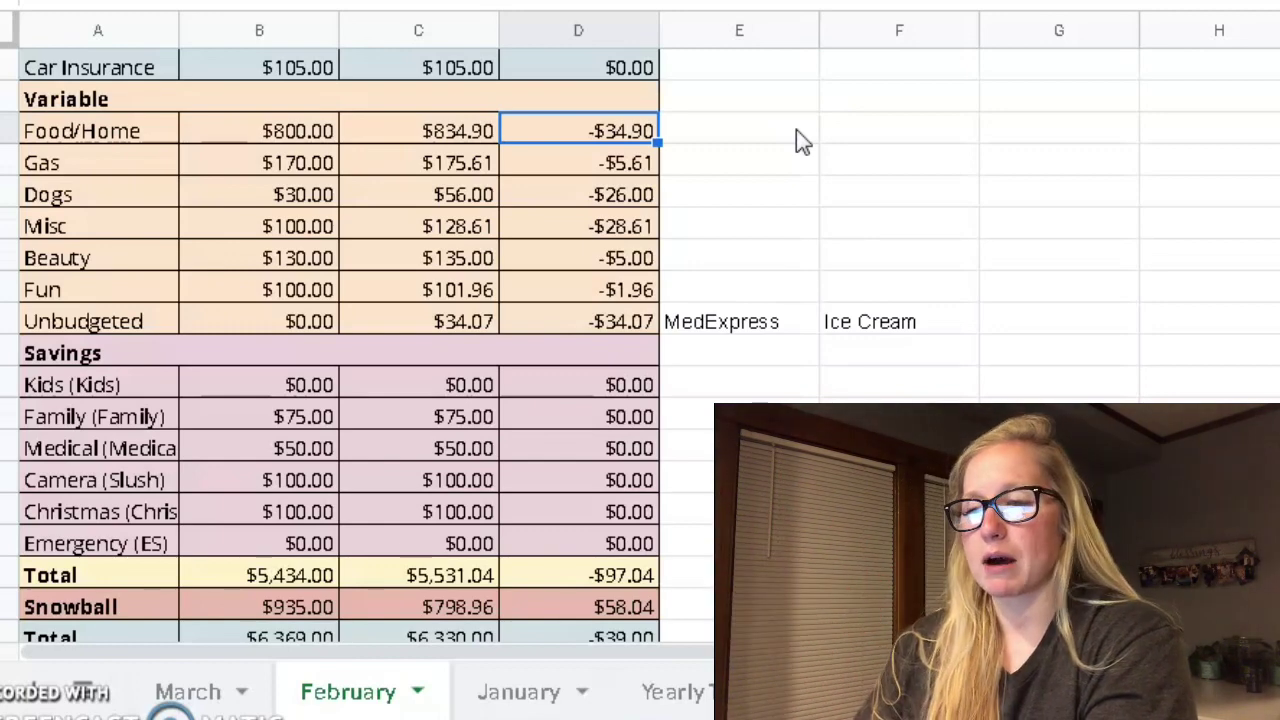
- Review the actual amount for variable Gas and compare the budgeted, actual and remaining amounts for Dogs
key(Down)
key(Left)
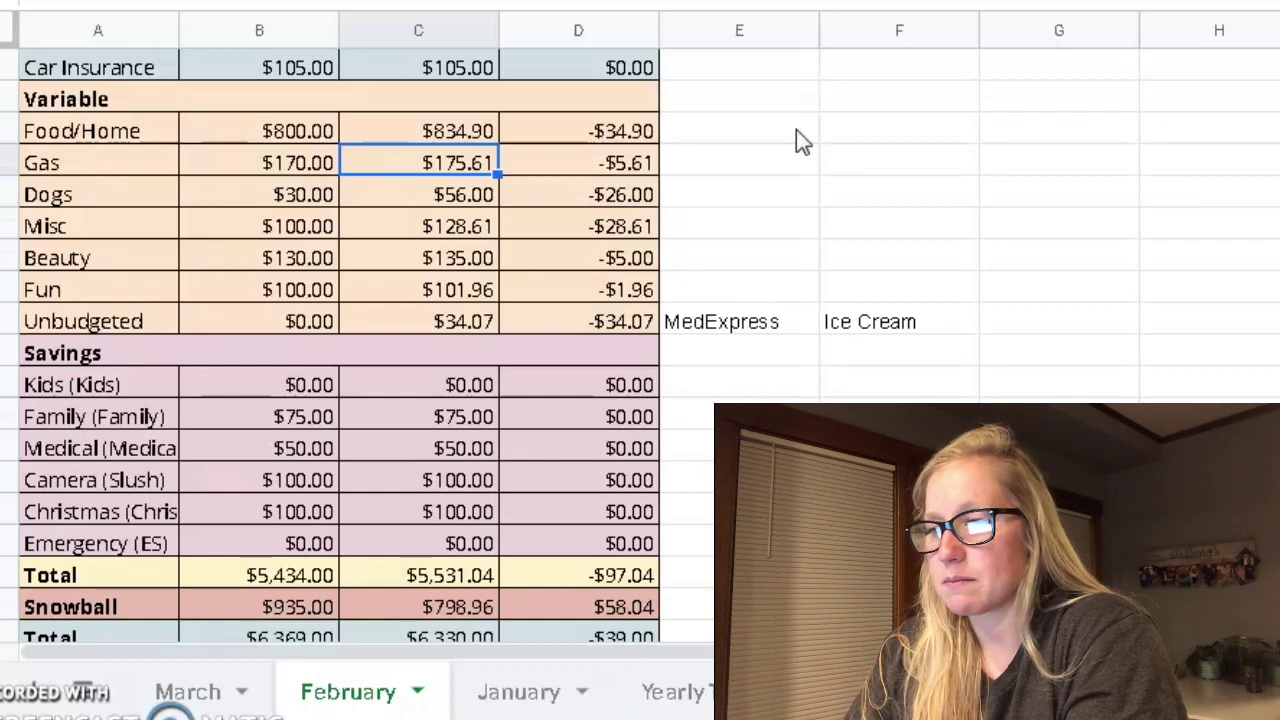
key(Left)
key(Down)
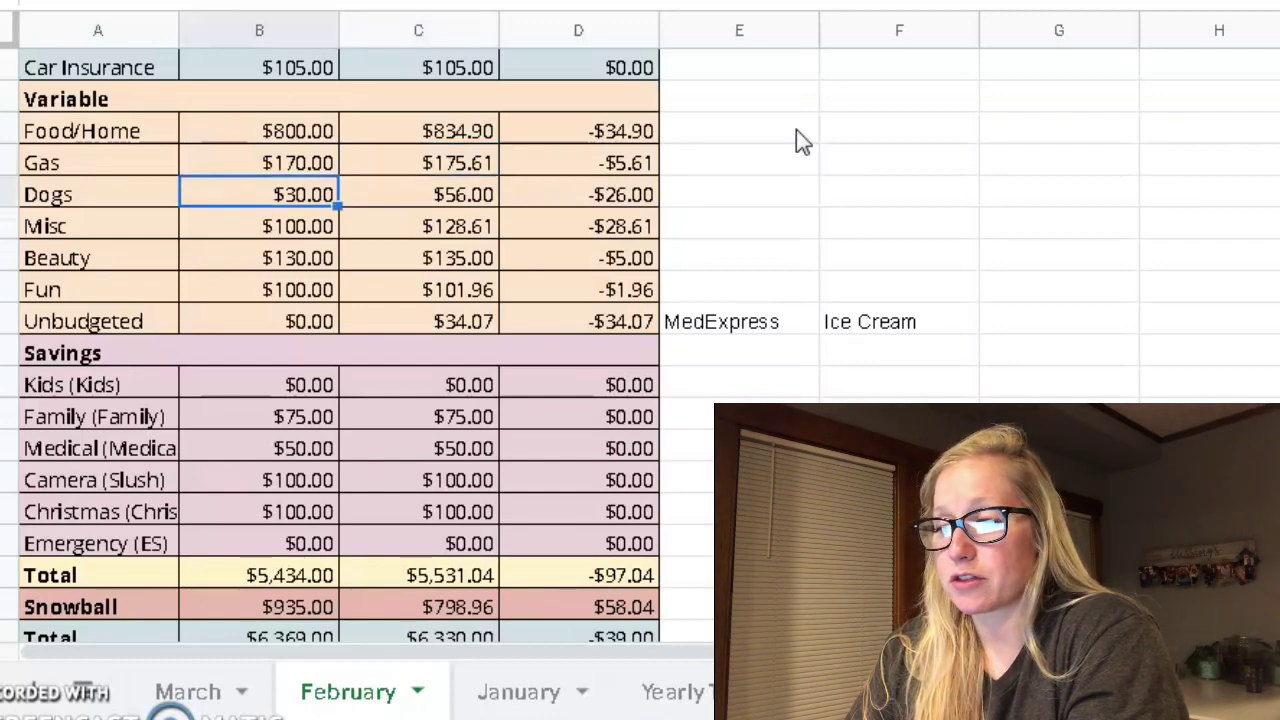
key(Right)
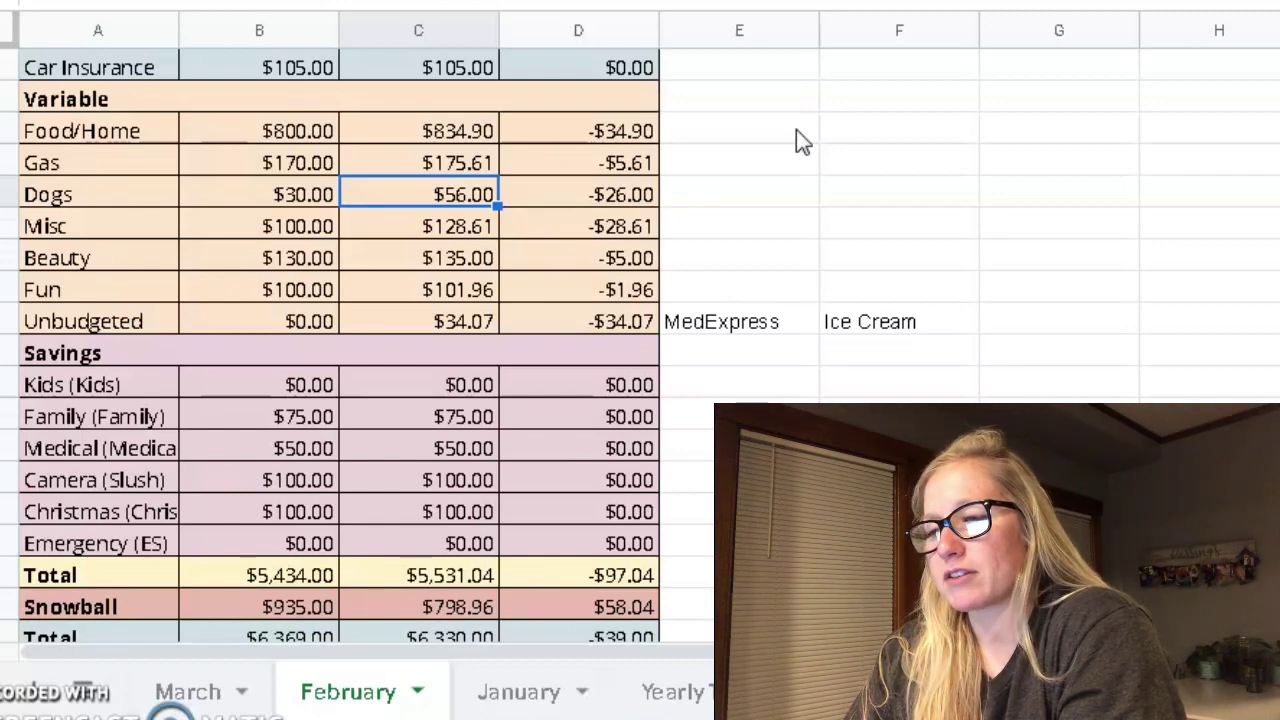
key(Right)
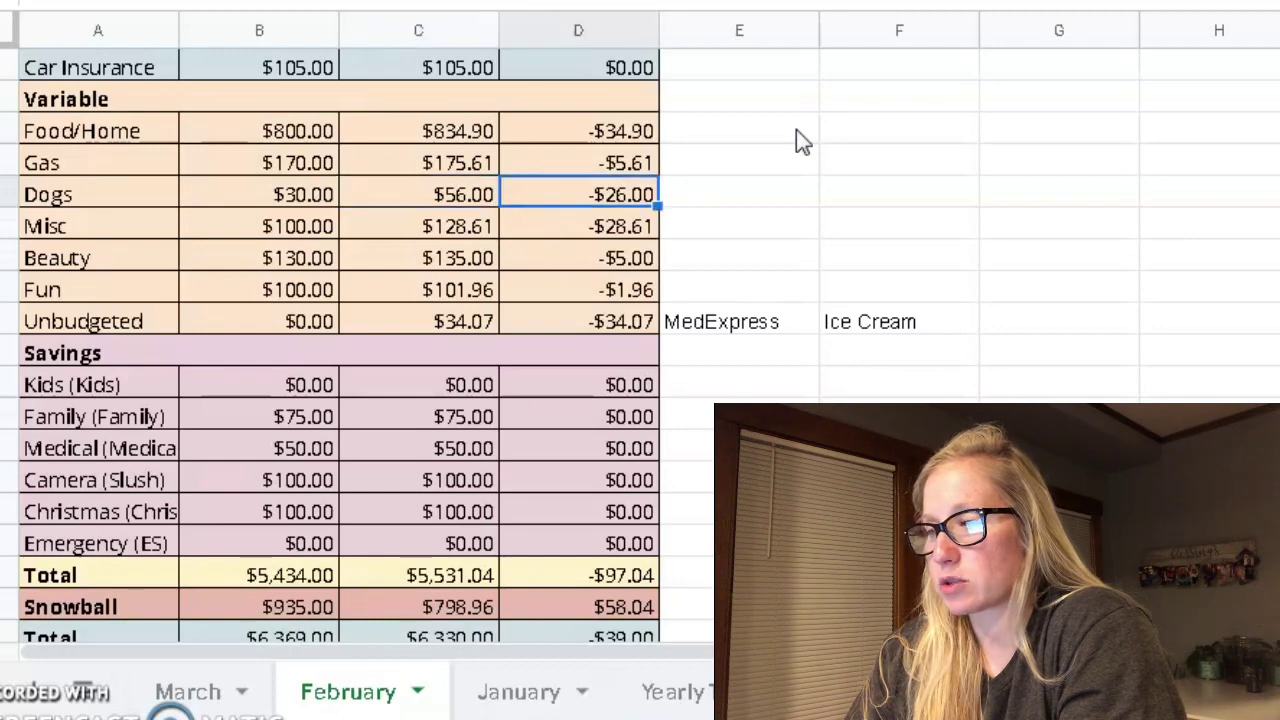
- Review the actual amounts for Misc, Beauty and Fun in the Variable section
key(Down)
key(Left)
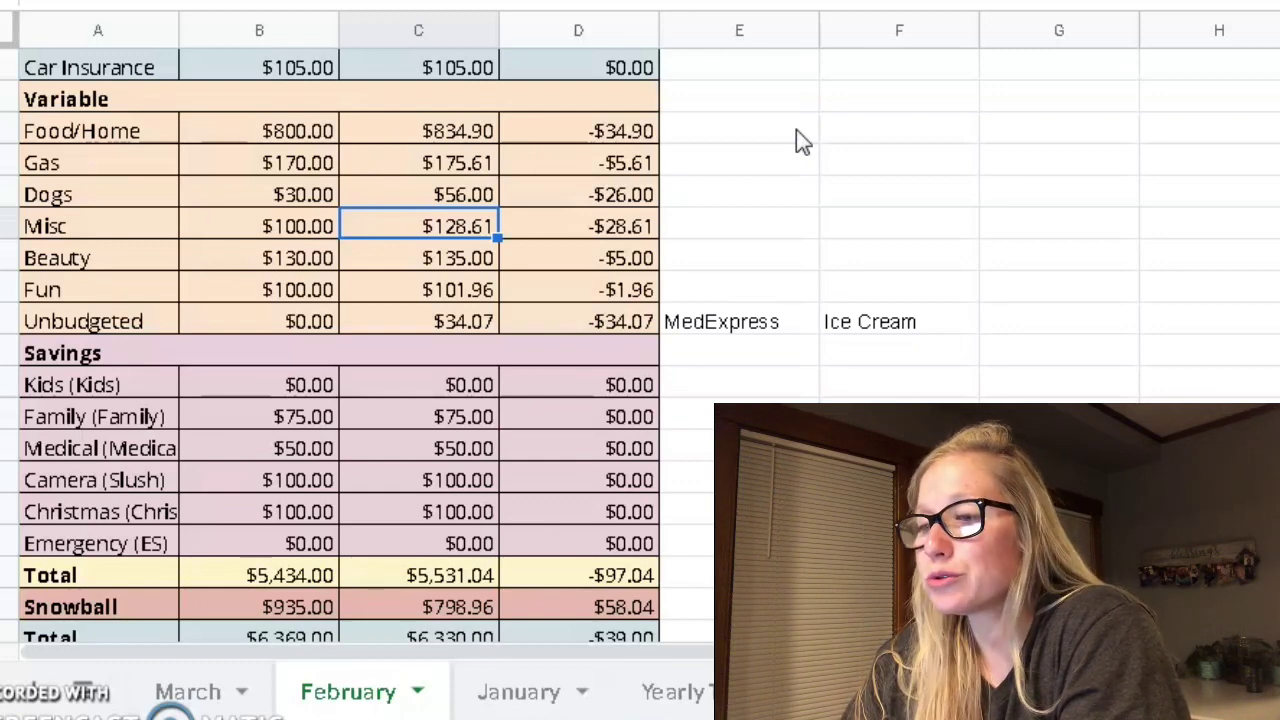
key(Down)
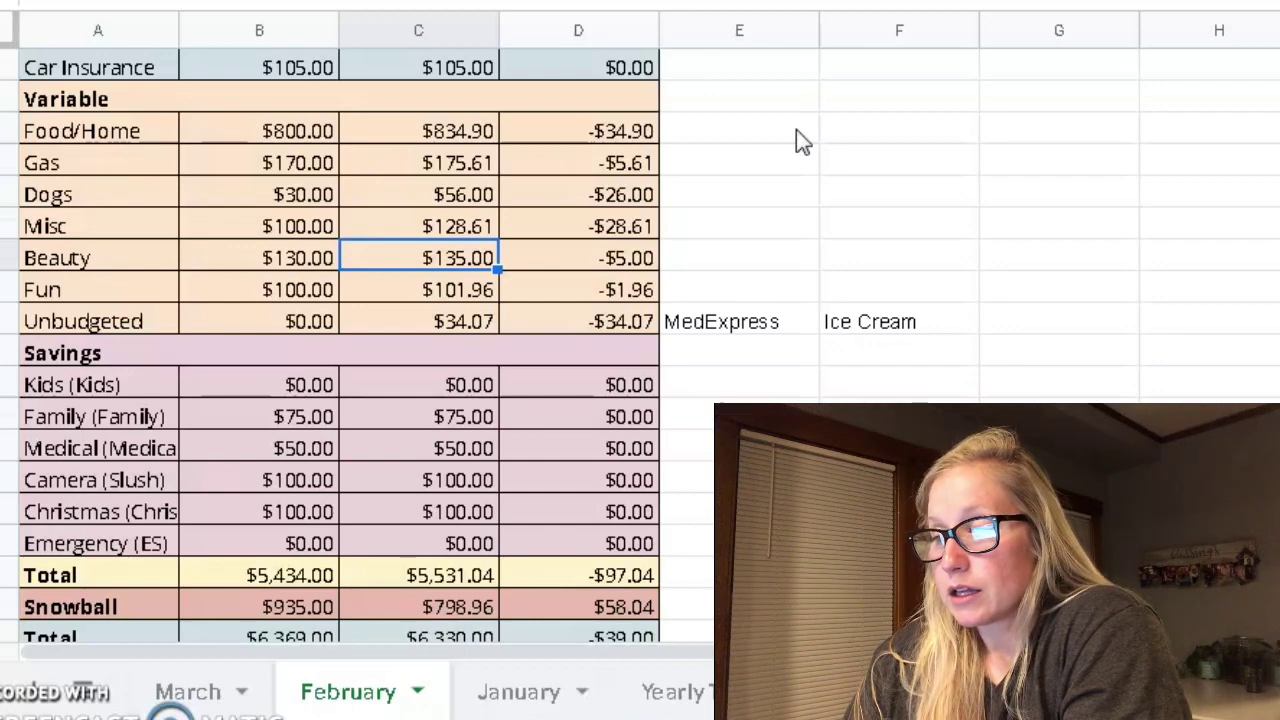
key(Down)
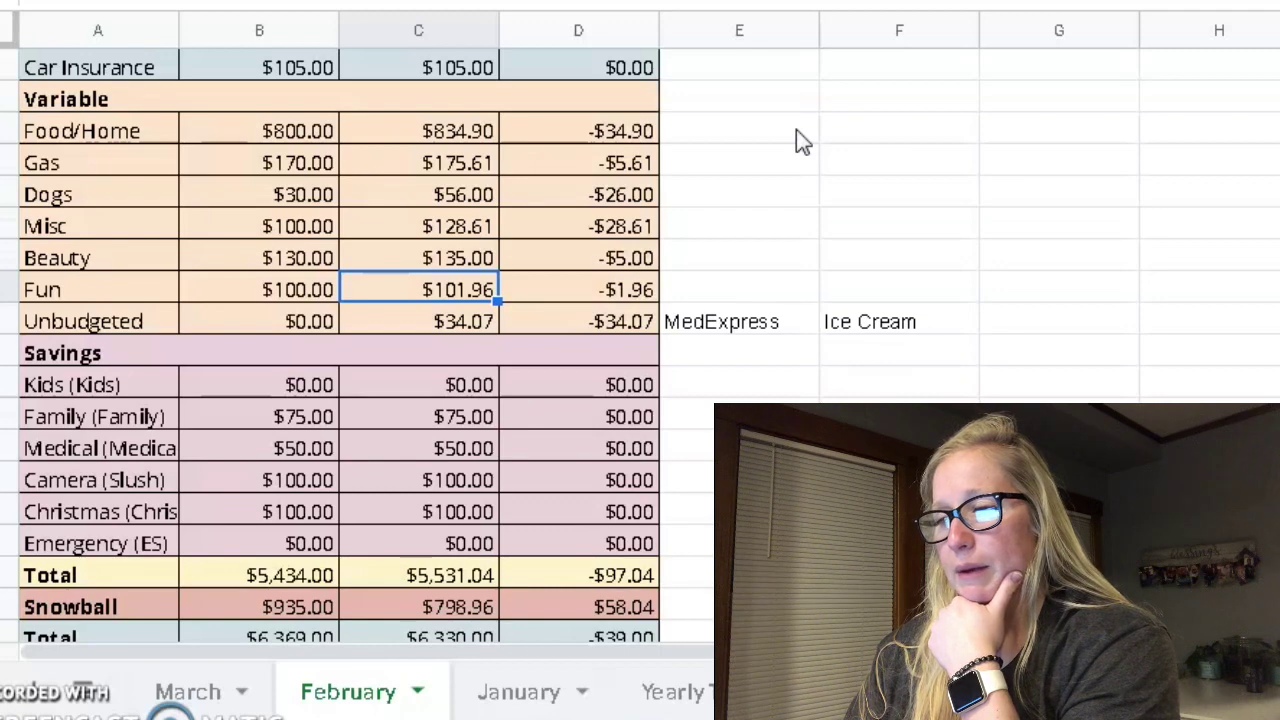
- Compare the Unbudgeted row's budgeted, actual and remaining amounts and look at its MedExpress note
key(Down)
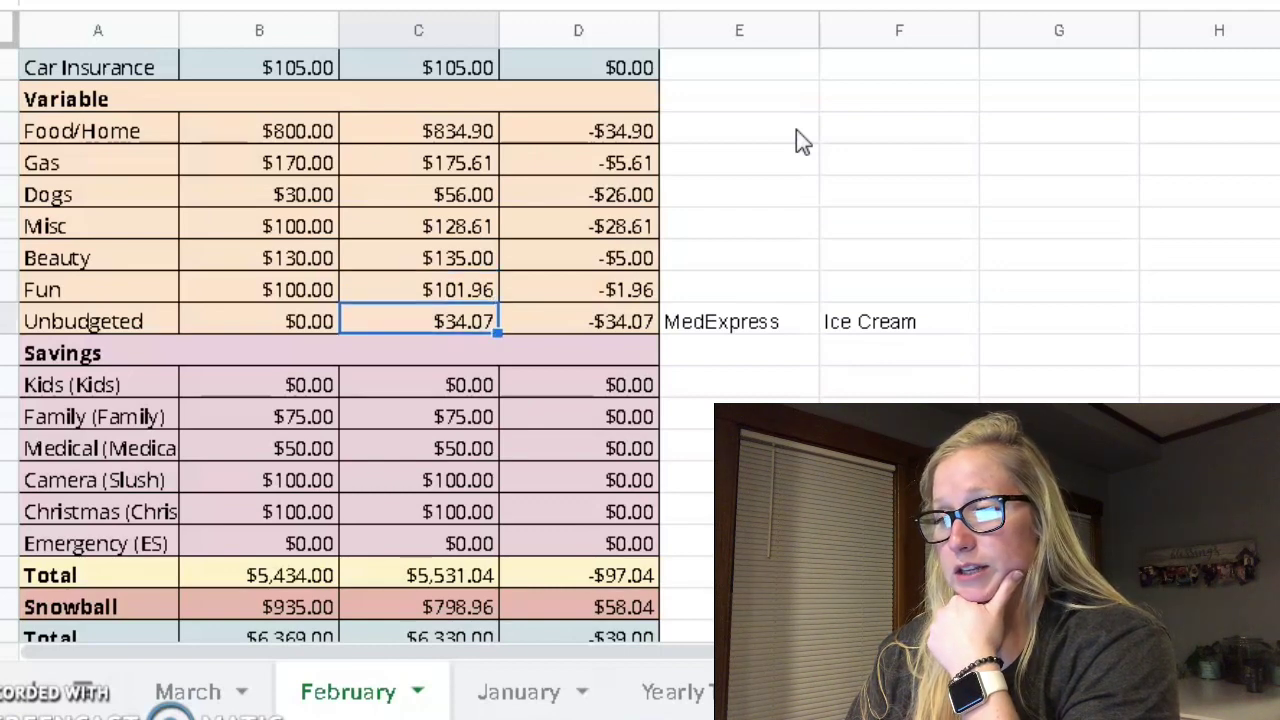
key(Left)
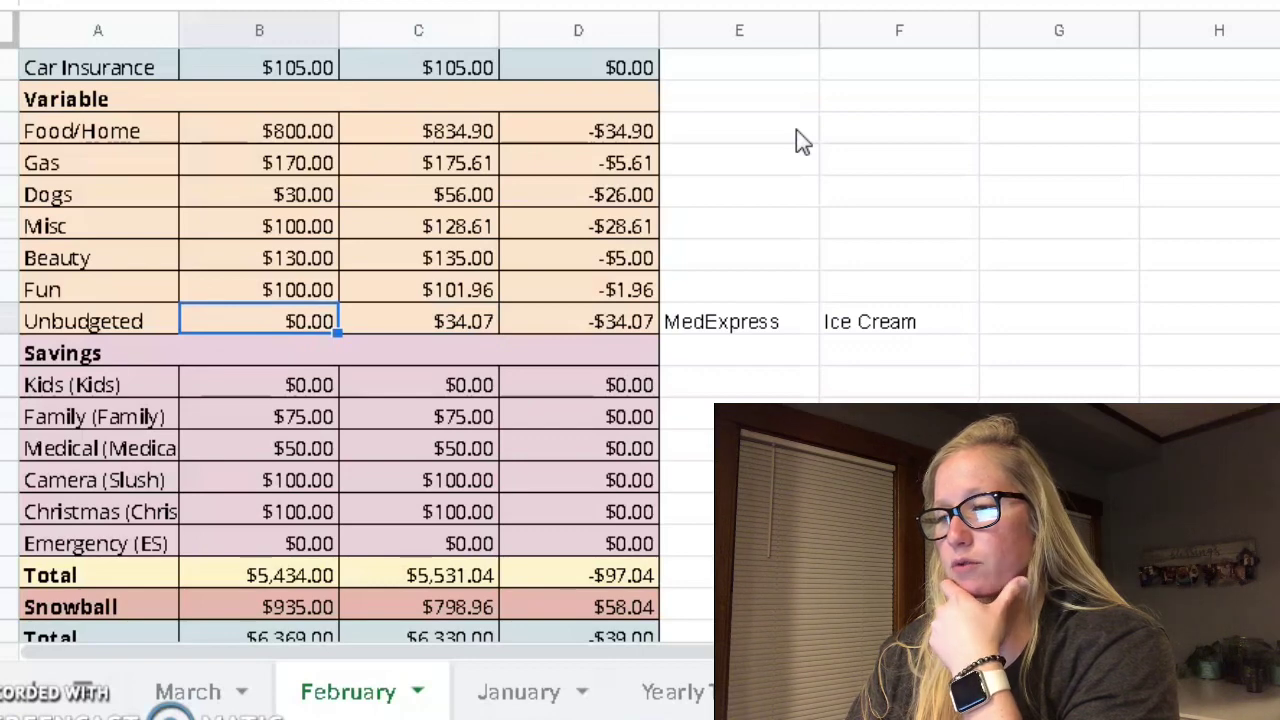
key(Right)
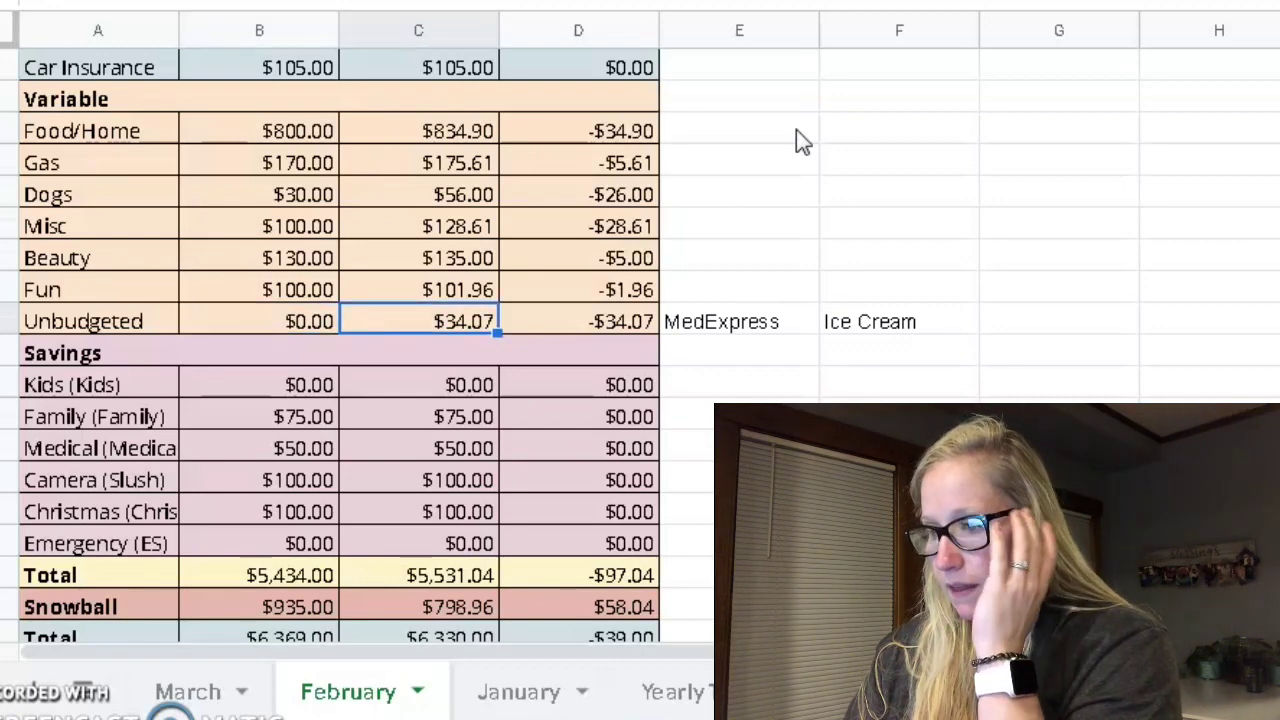
key(Right)
key(Right)
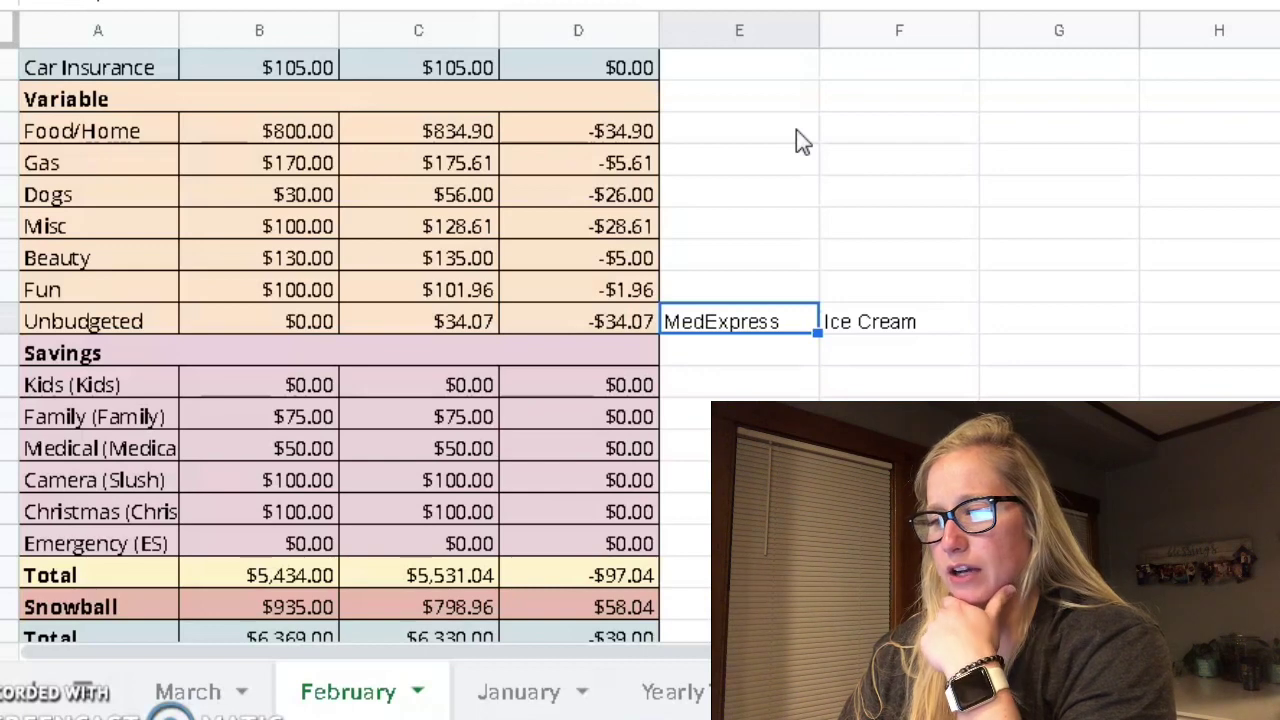
- Look at the Unbudgeted row's Ice Cream note and go to the Savings section
key(Right)
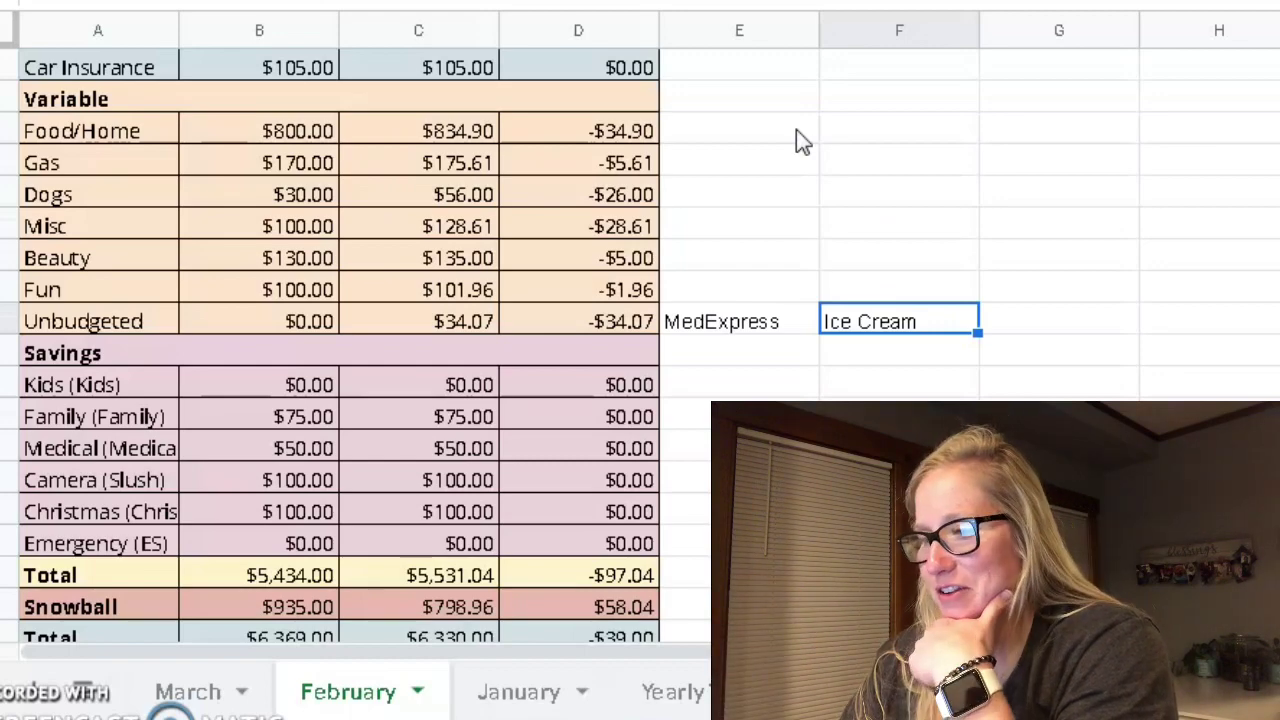
middle_click(672, 208)
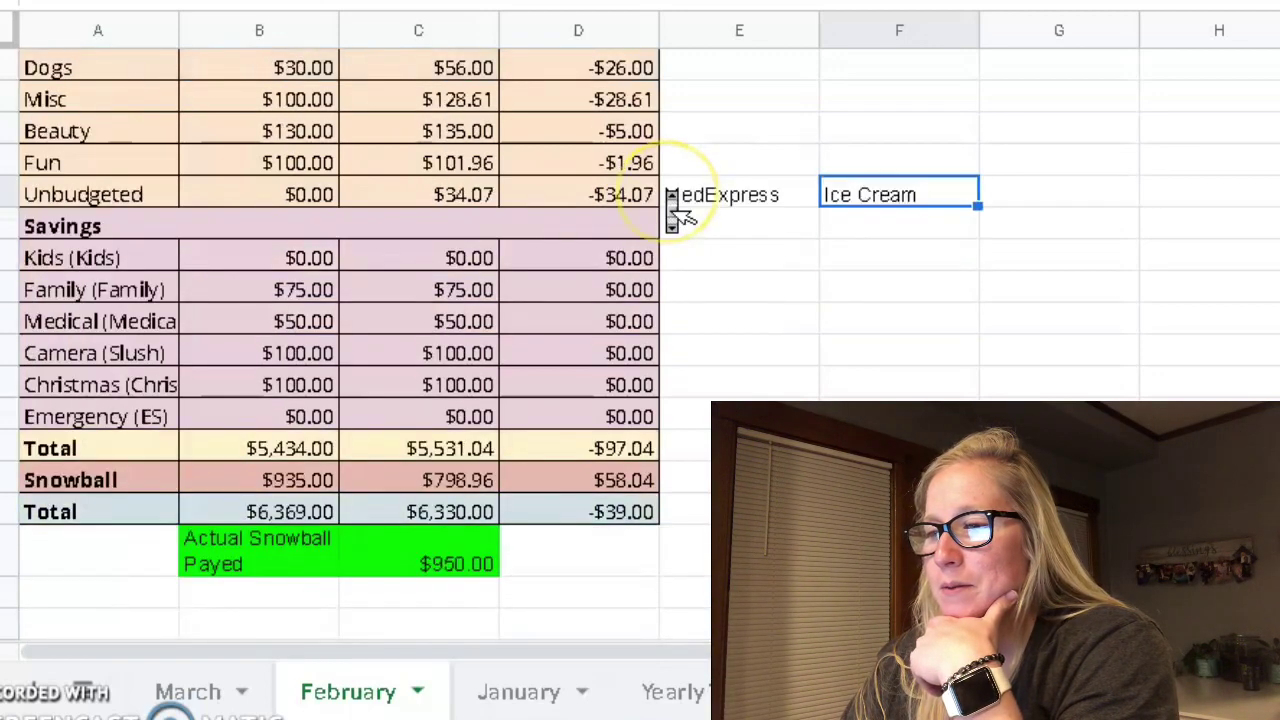
click(308, 166)
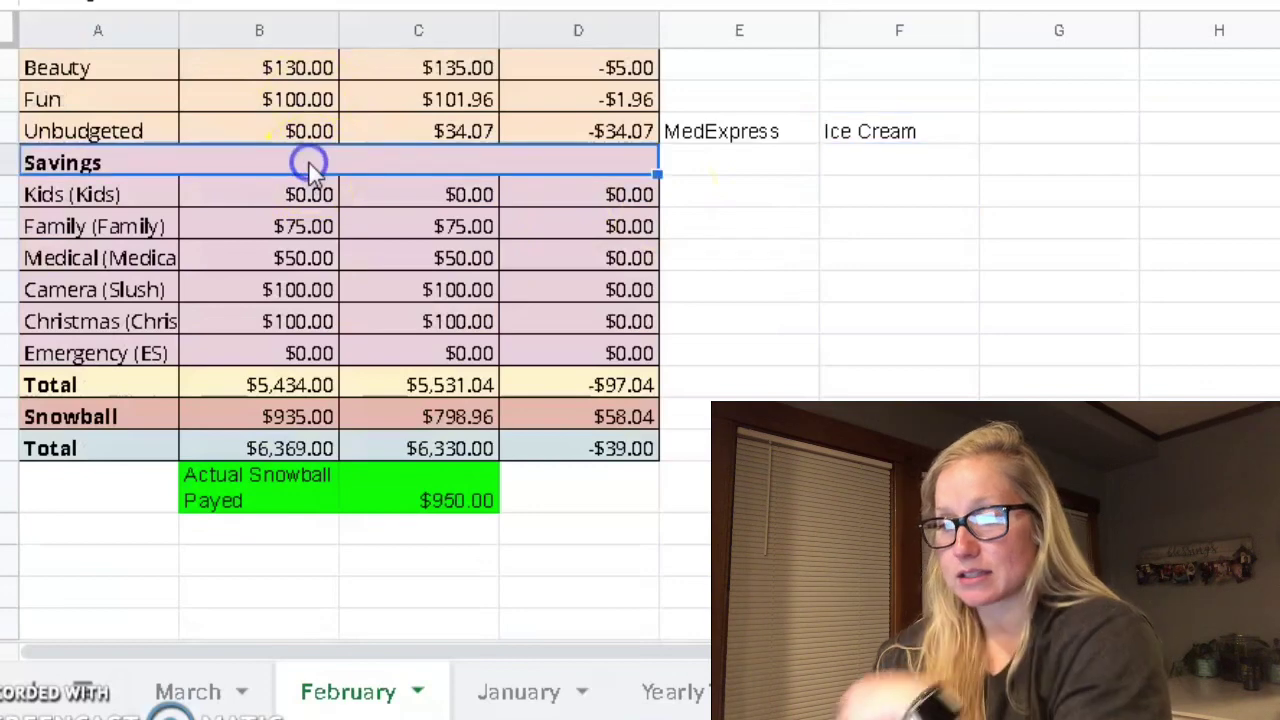
- Review the actual amounts for Kids, Family and Medical in the Savings section
click(423, 196)
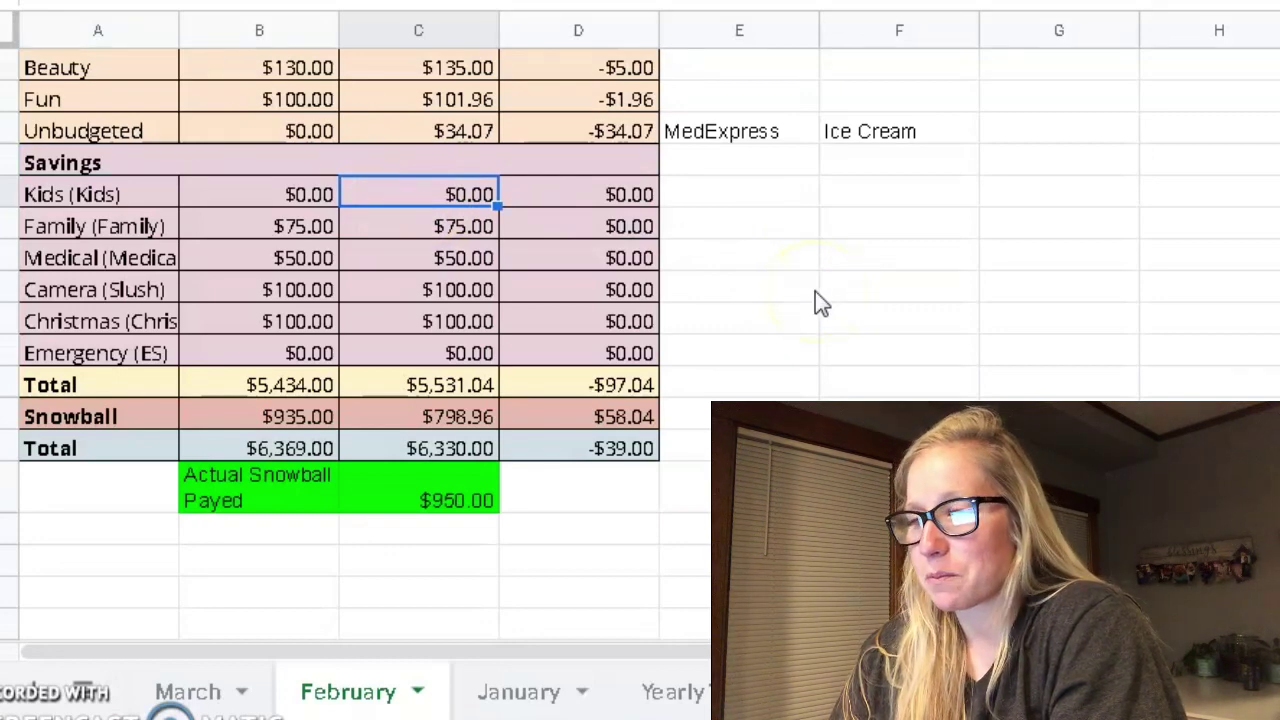
key(Down)
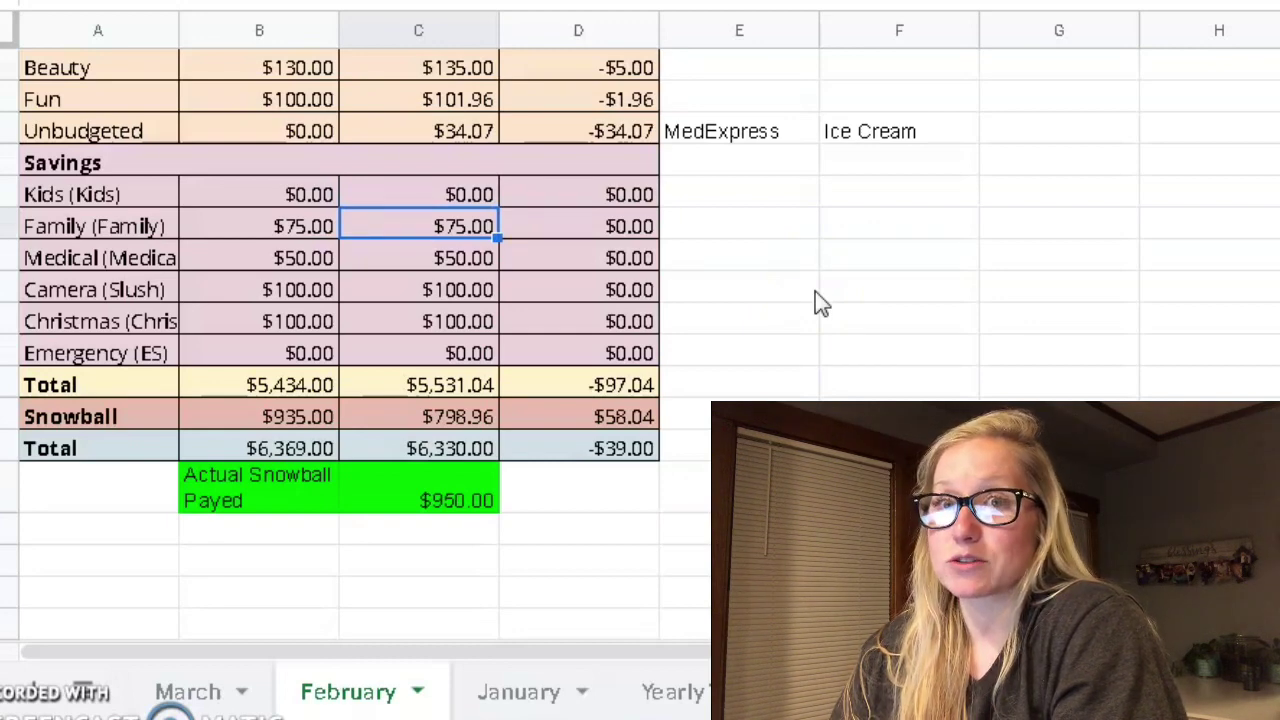
key(Down)
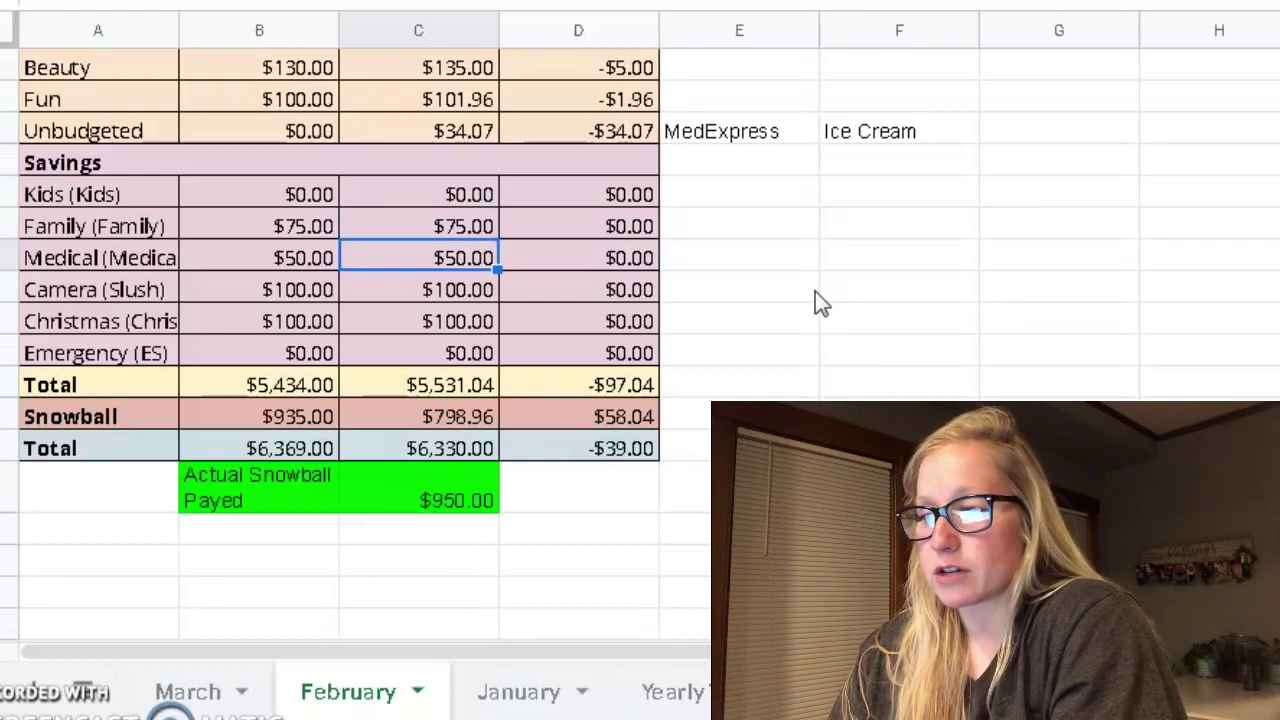
- Compare the actual Camera and Christmas savings amounts and check the Emergency savings row
key(Down)
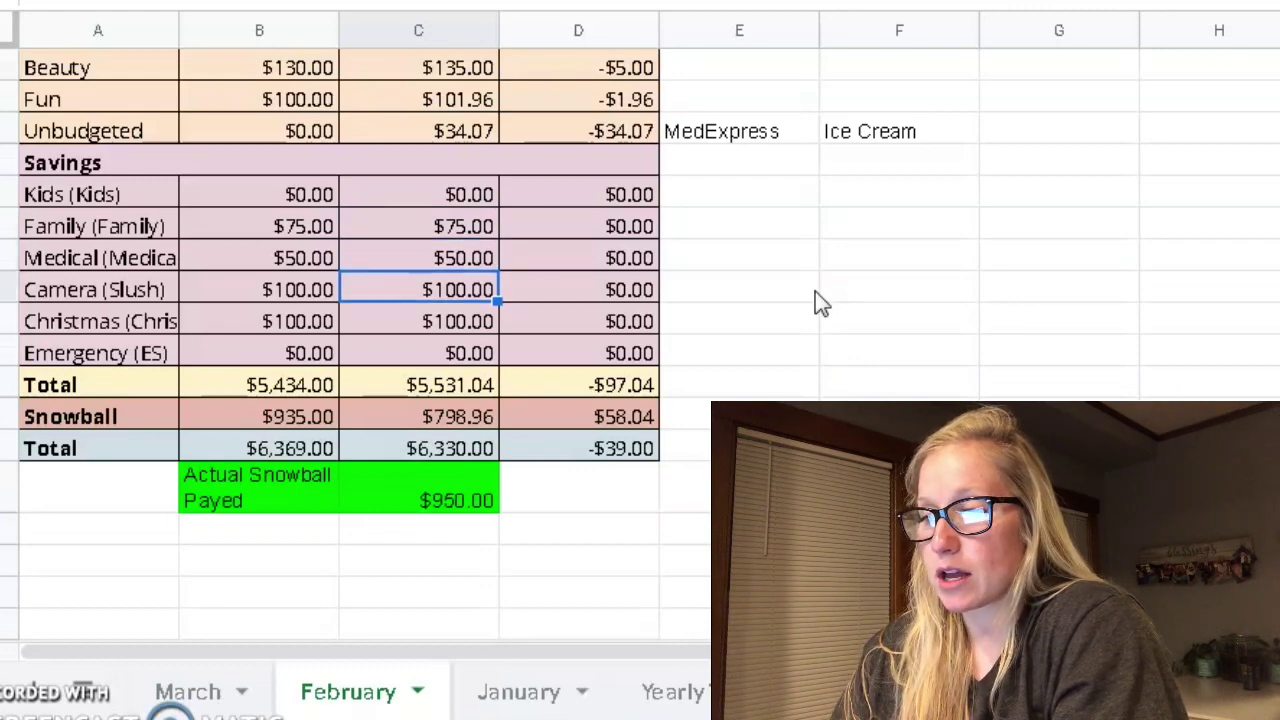
key(Down)
key(Up)
key(Down)
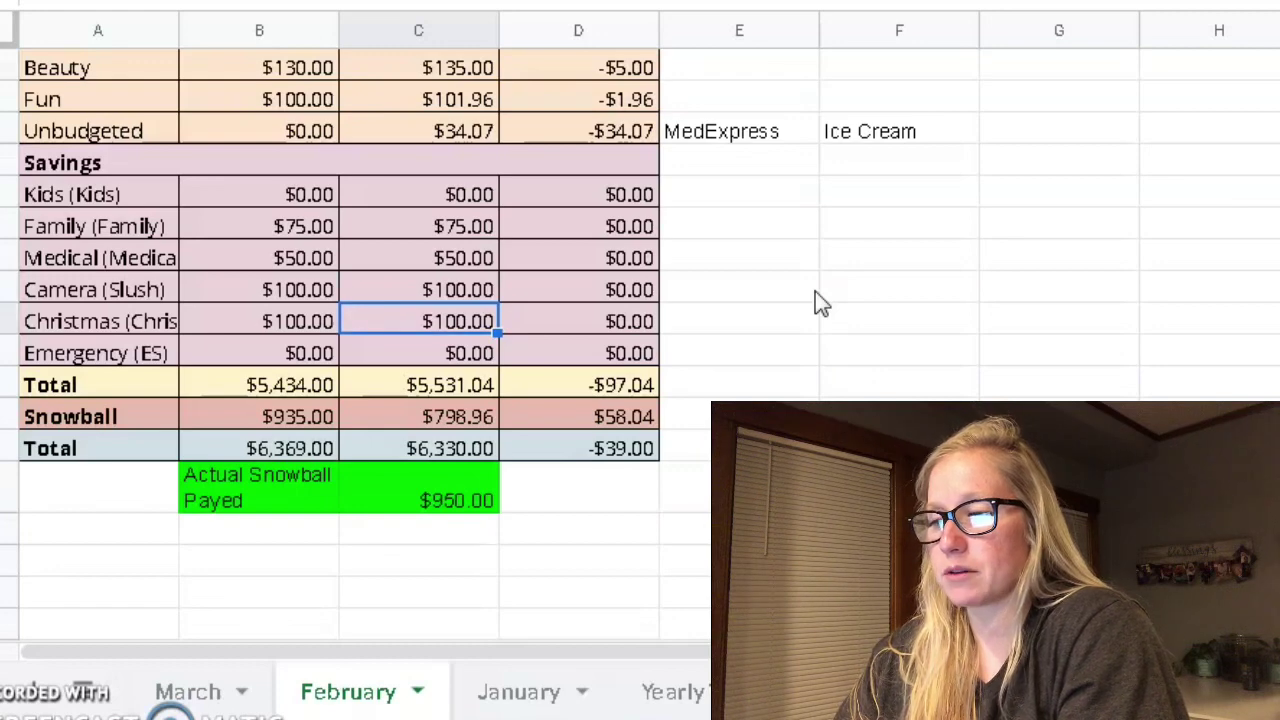
key(Up)
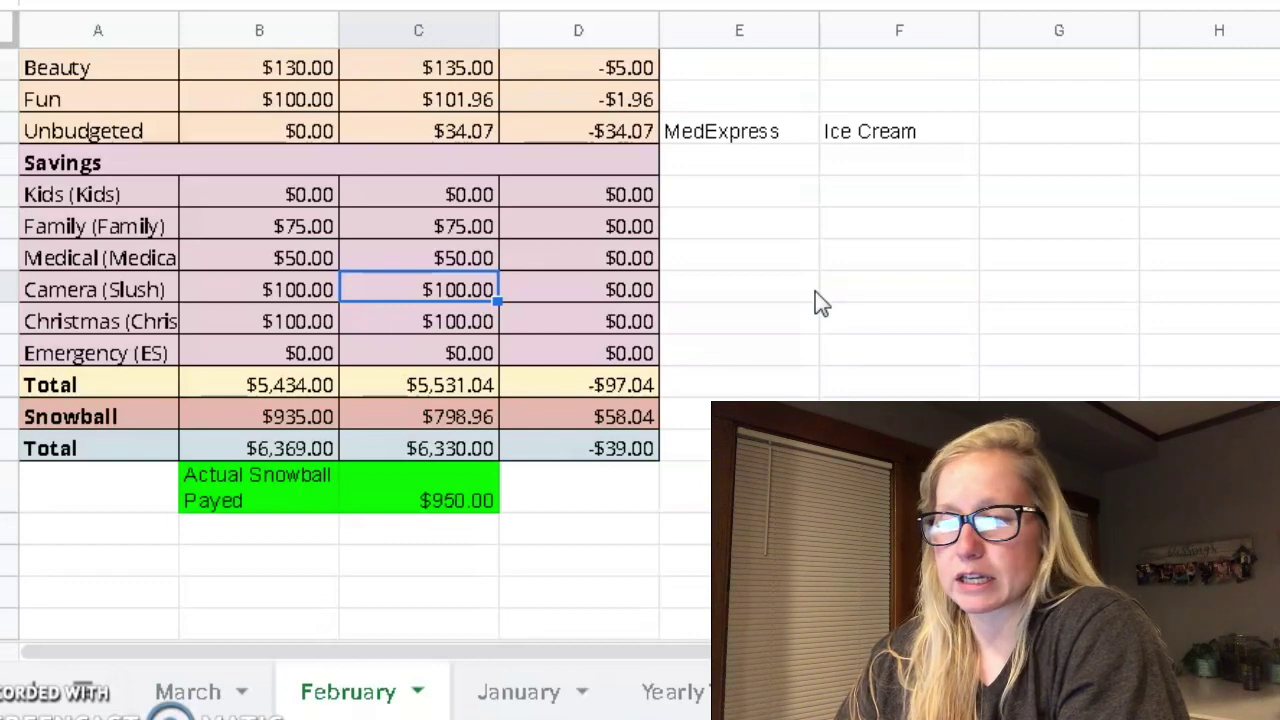
key(Down)
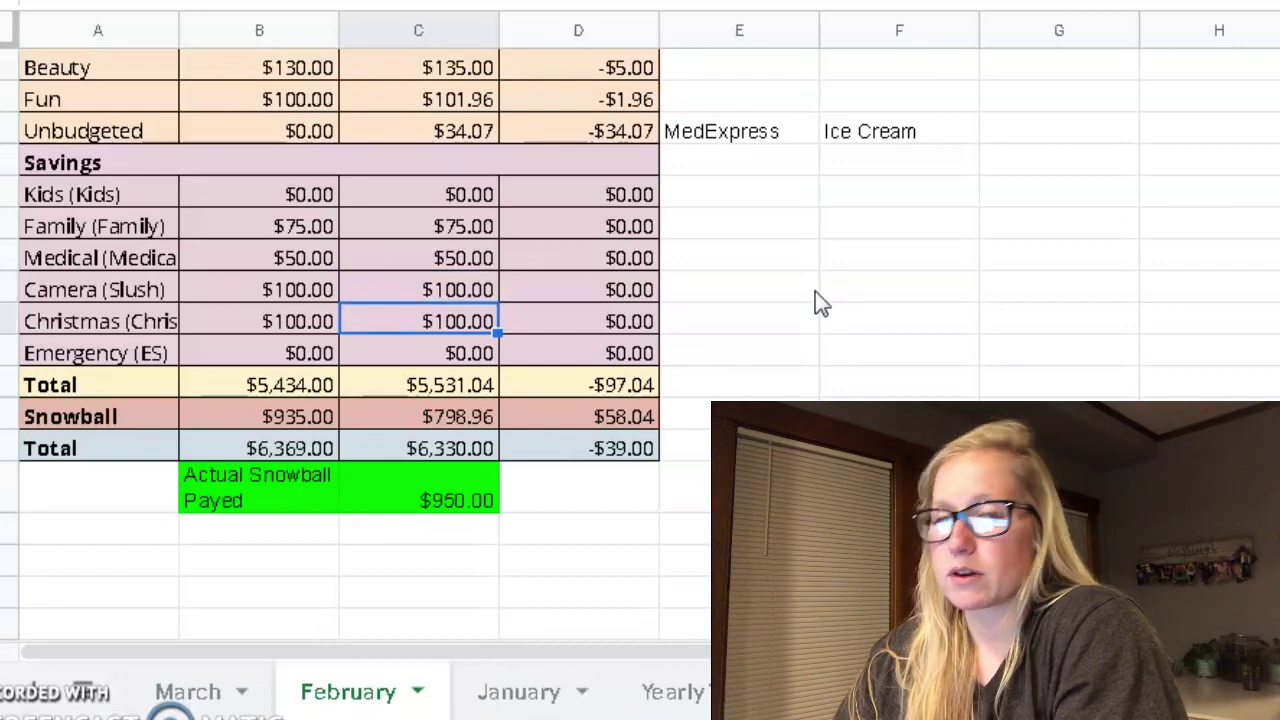
key(Down)
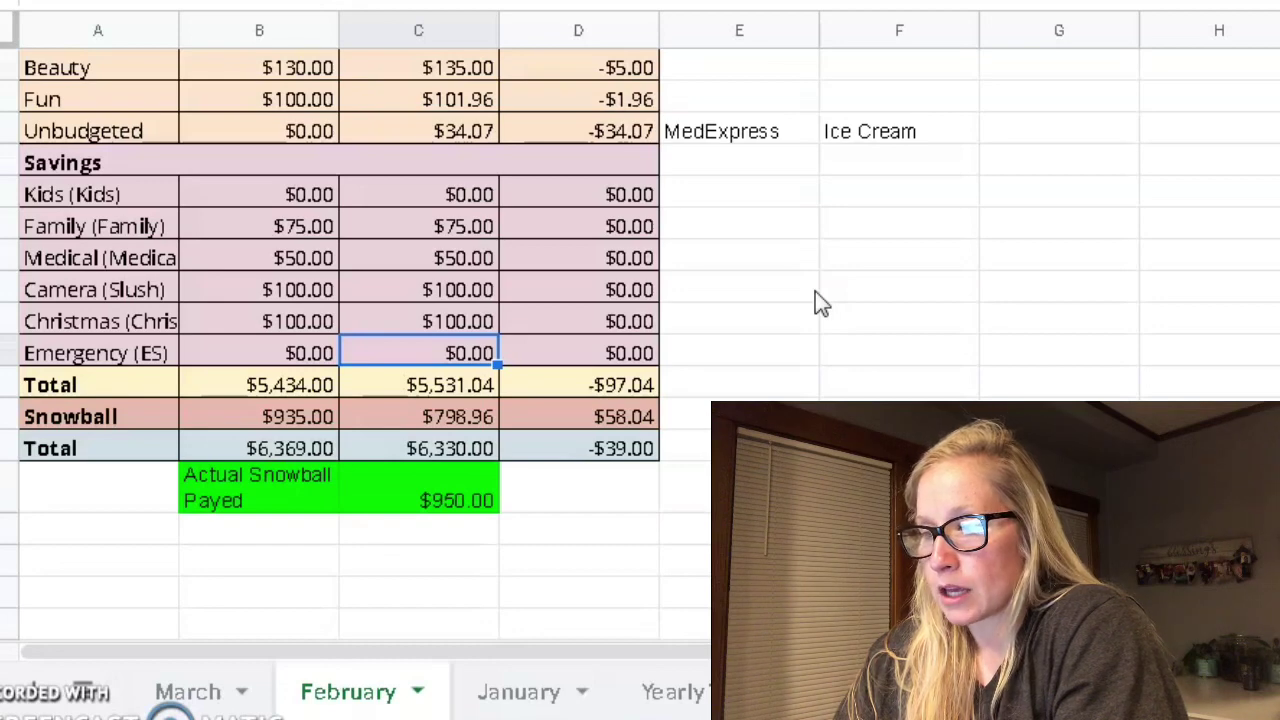
- Review the actual amounts of both Total rows and the Snowball row, including the Actual Snowball Payed amount
key(Down)
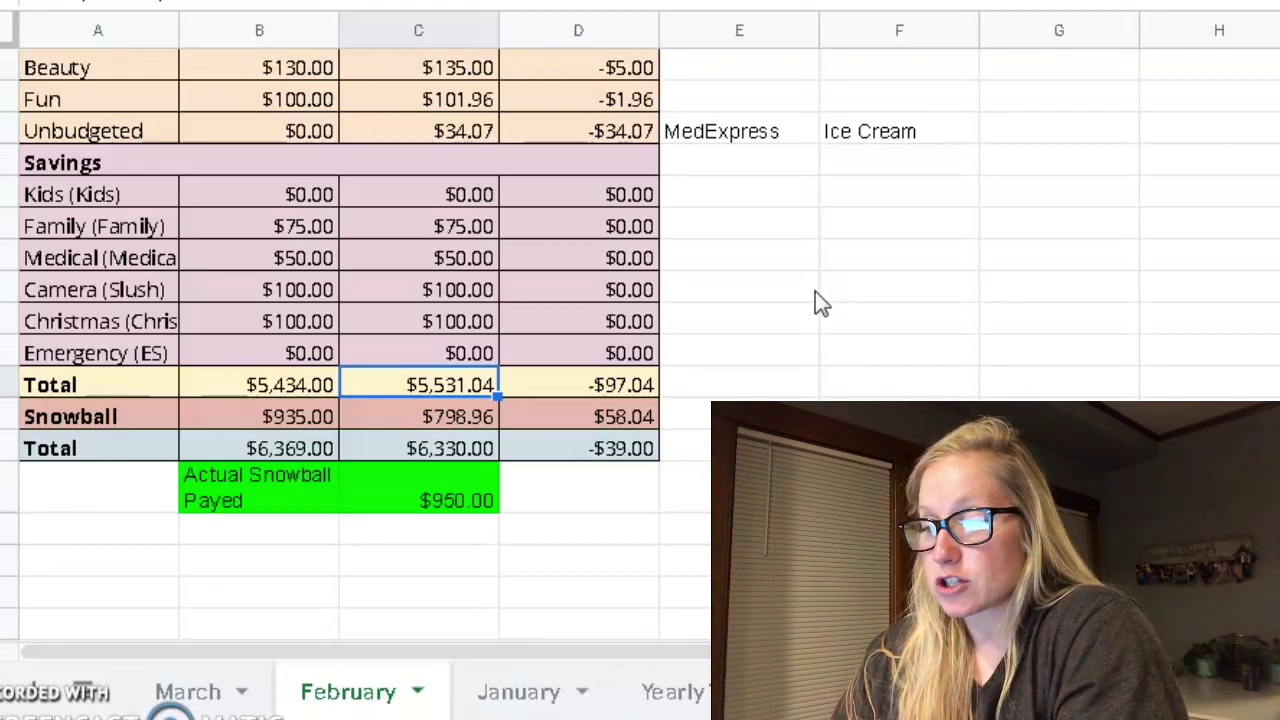
key(Down)
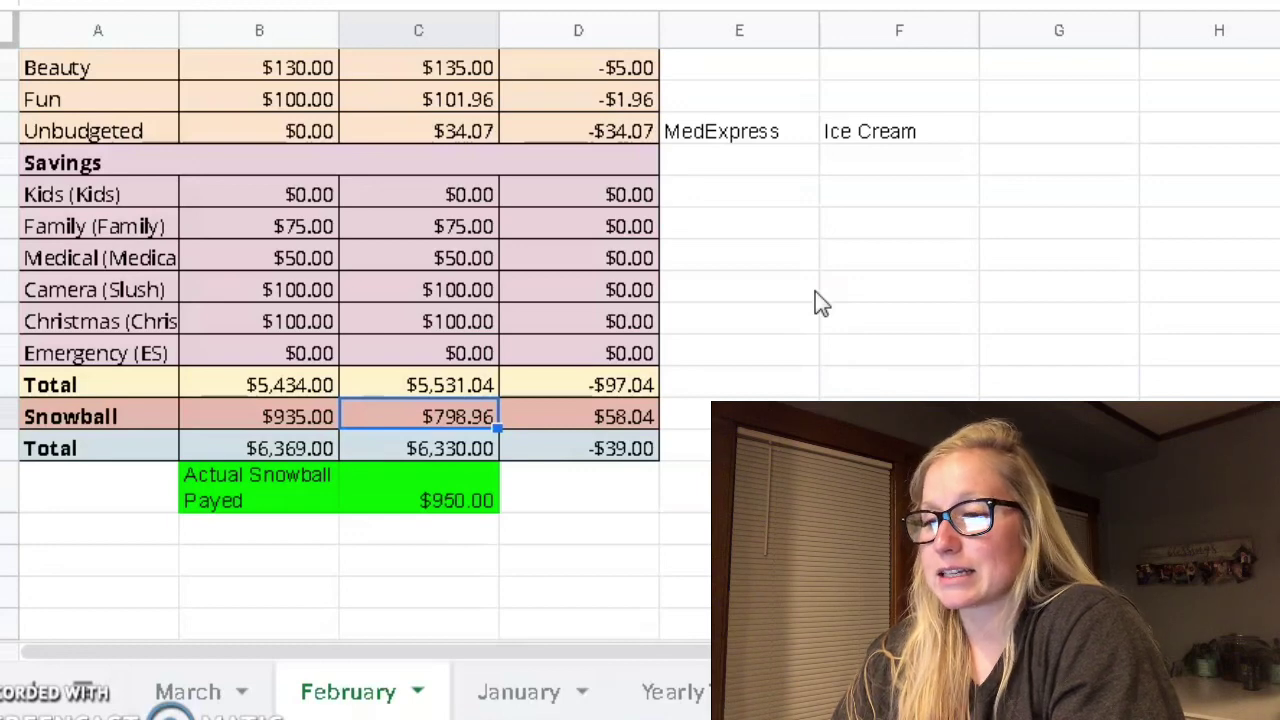
key(Down)
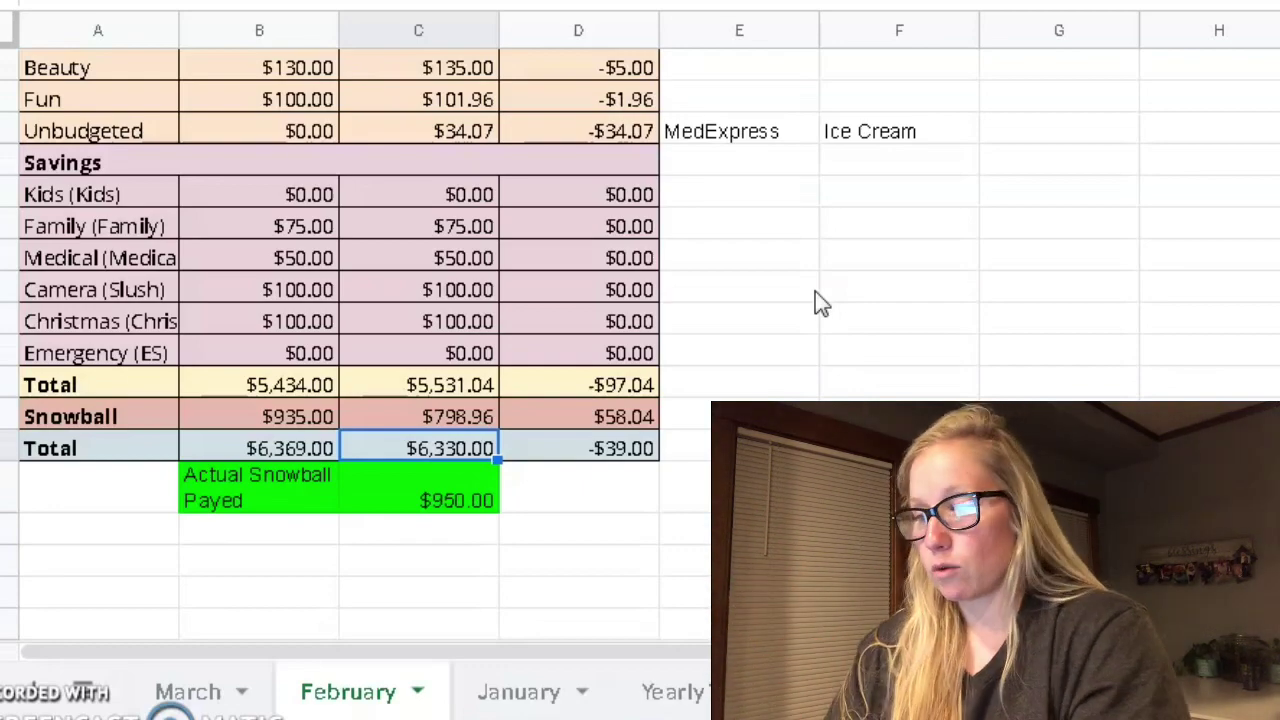
scroll(815, 305, down, 3)
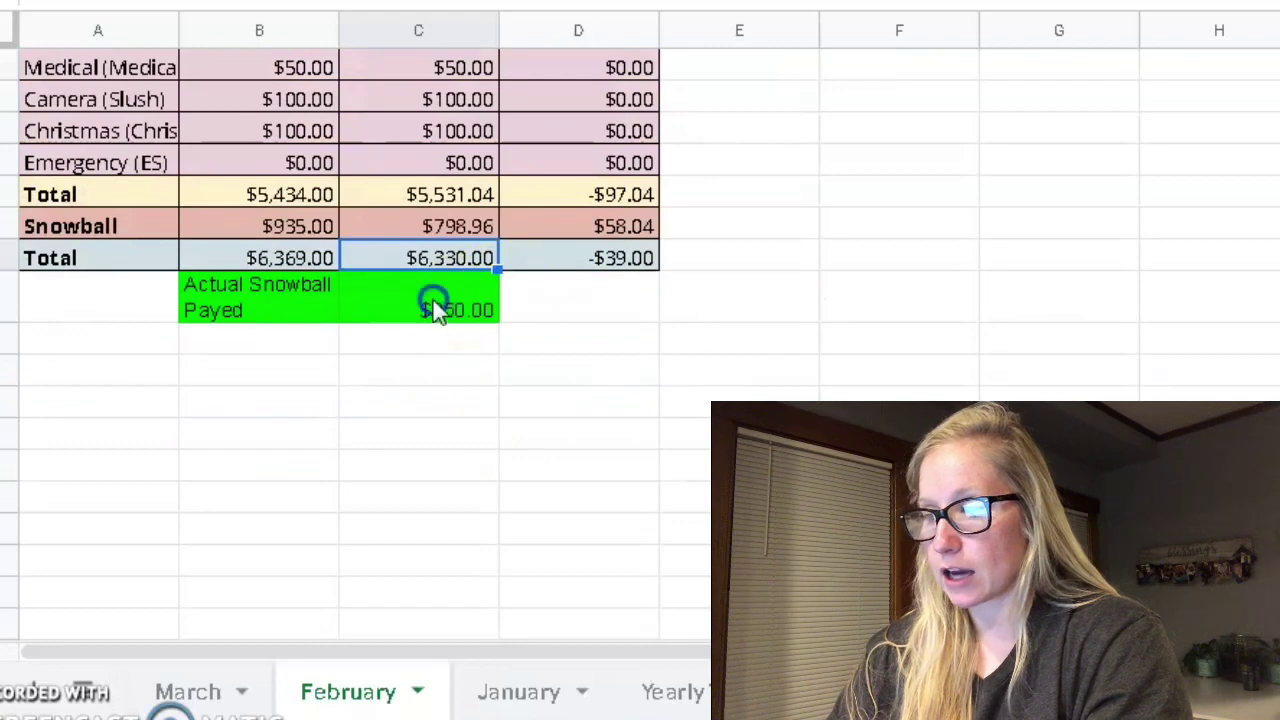
click(433, 300)
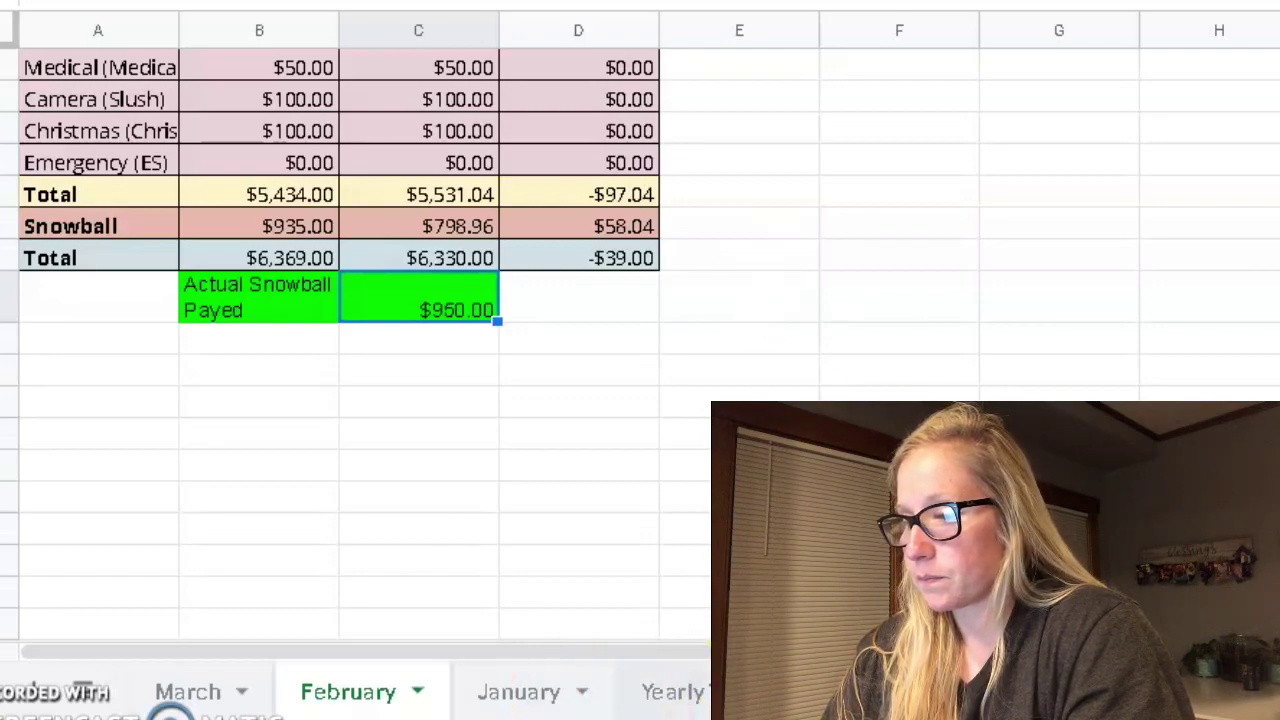
- Open the Yearly Tracker sheet and check the March and February income and February's Jay Birth debt amount
click(670, 692)
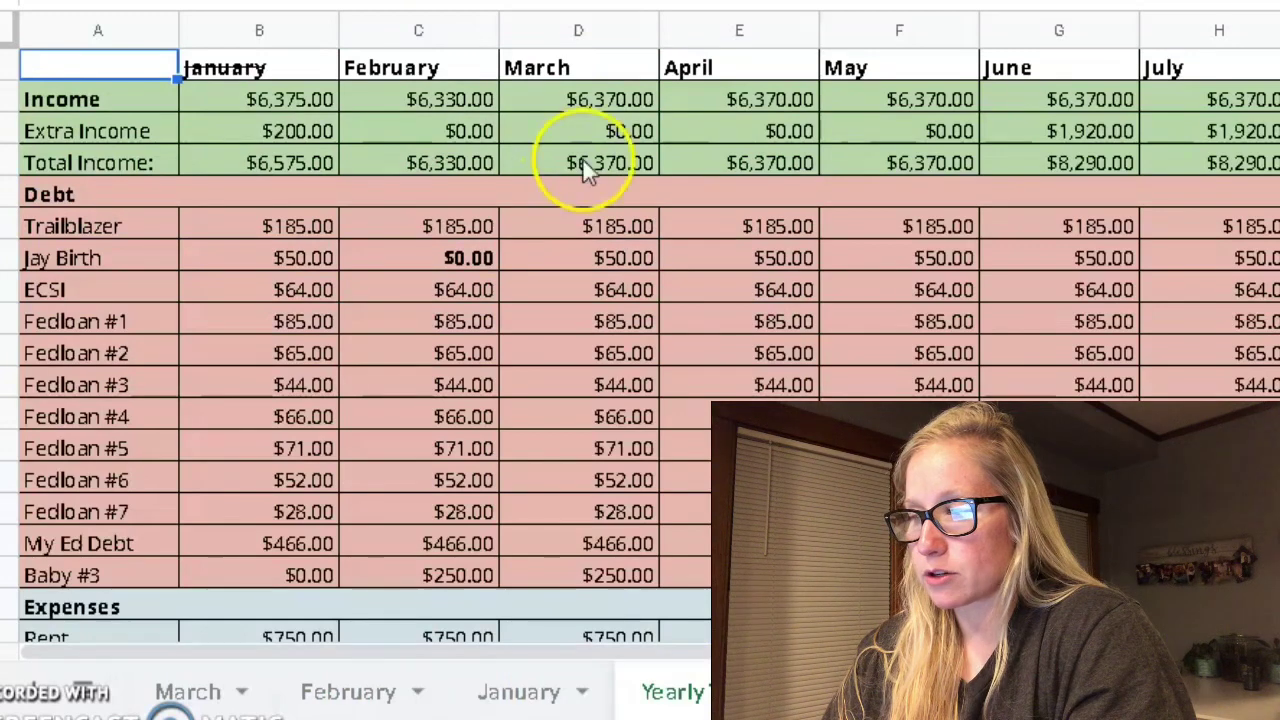
click(578, 93)
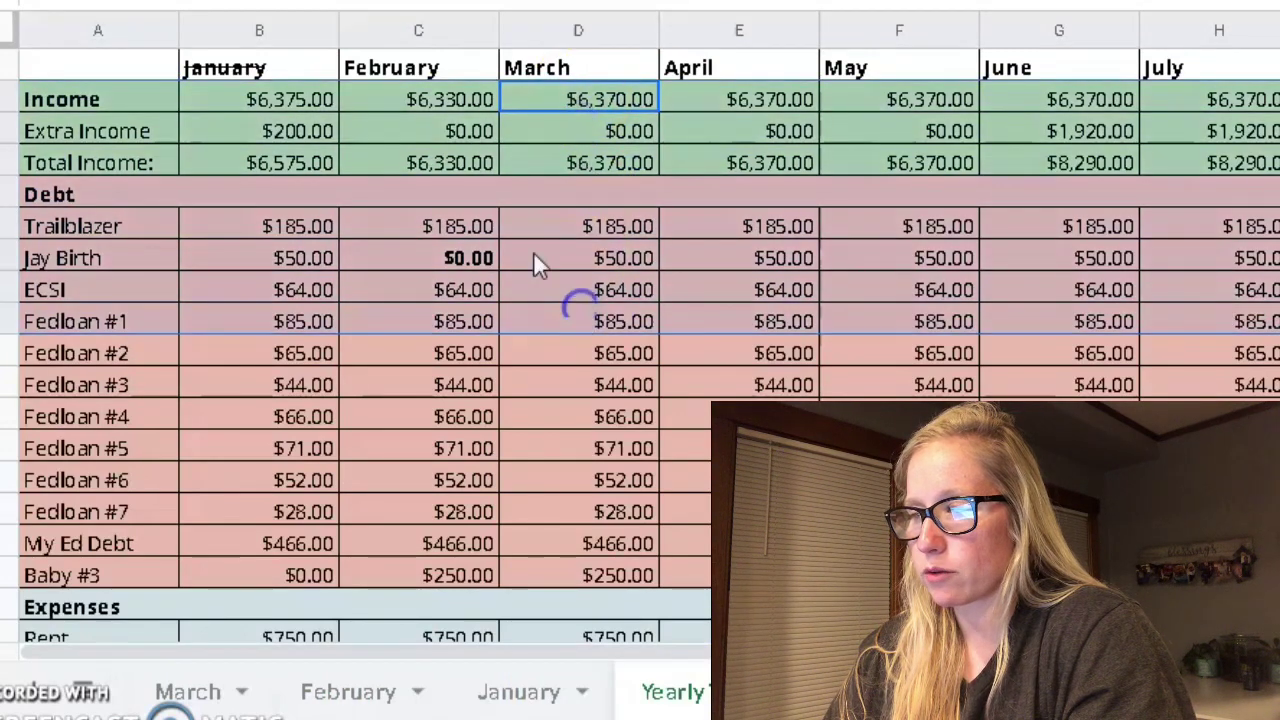
click(434, 99)
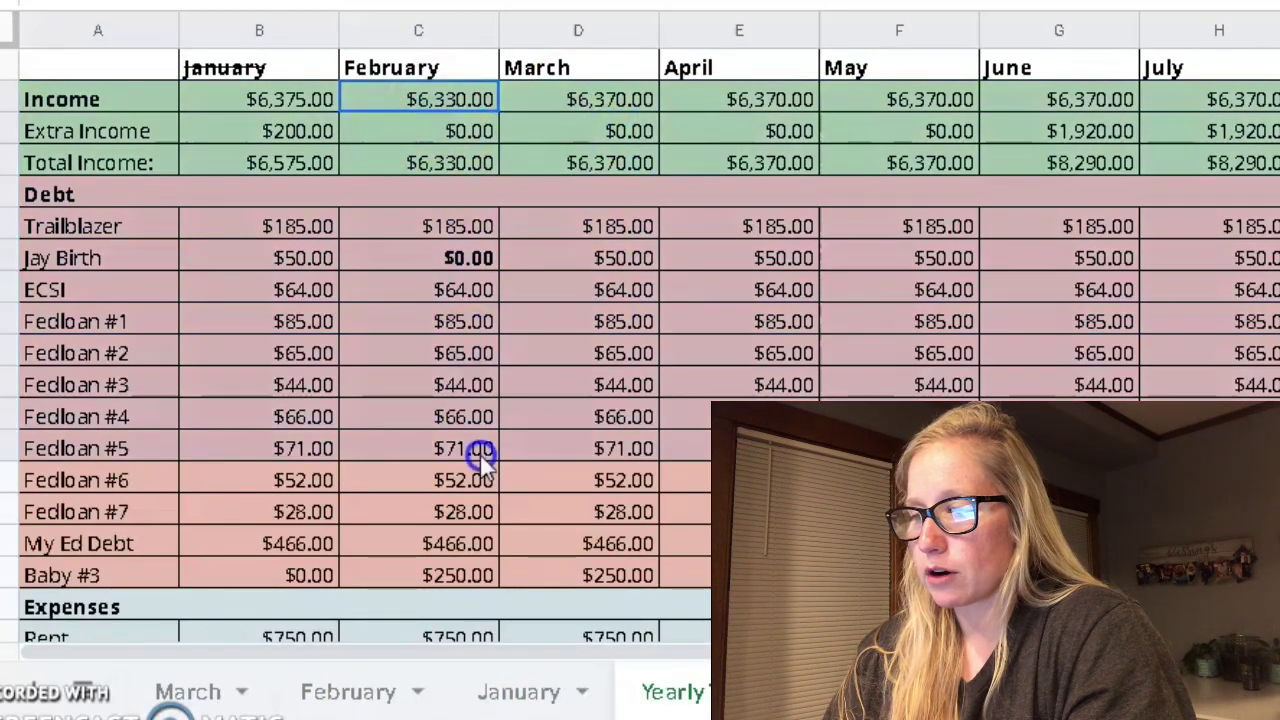
click(458, 257)
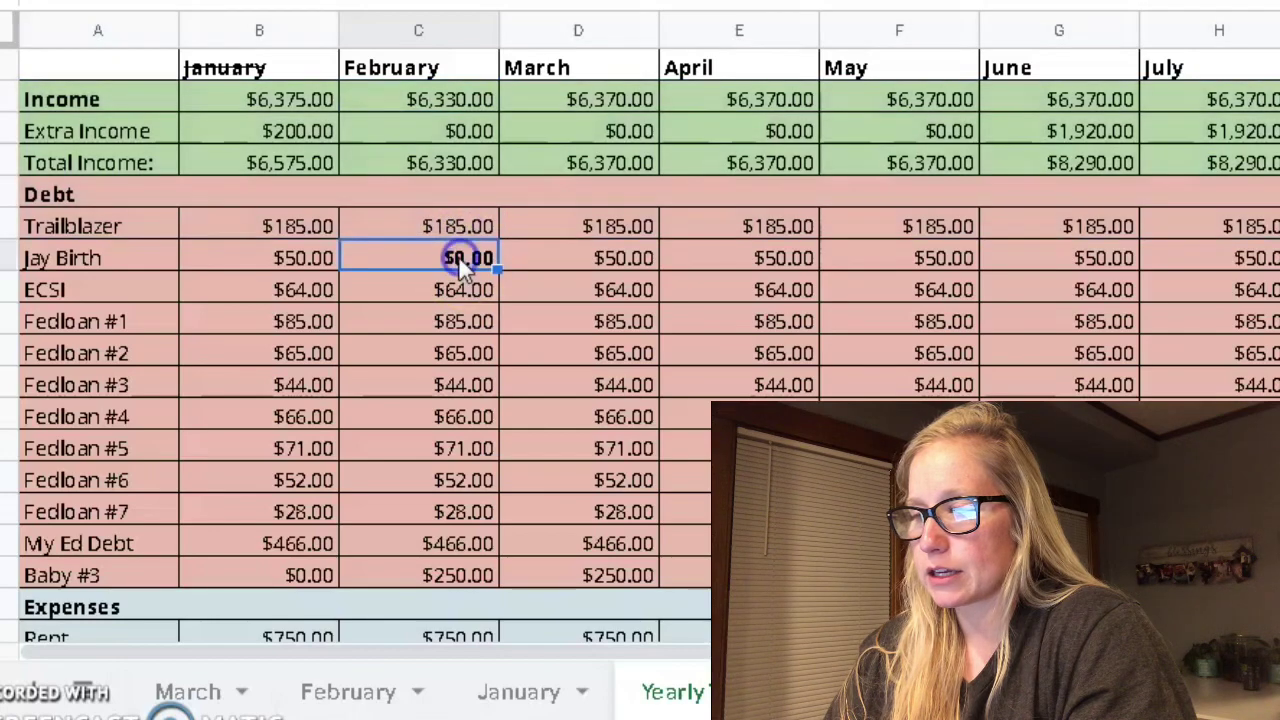
scroll(480, 386, down, 1)
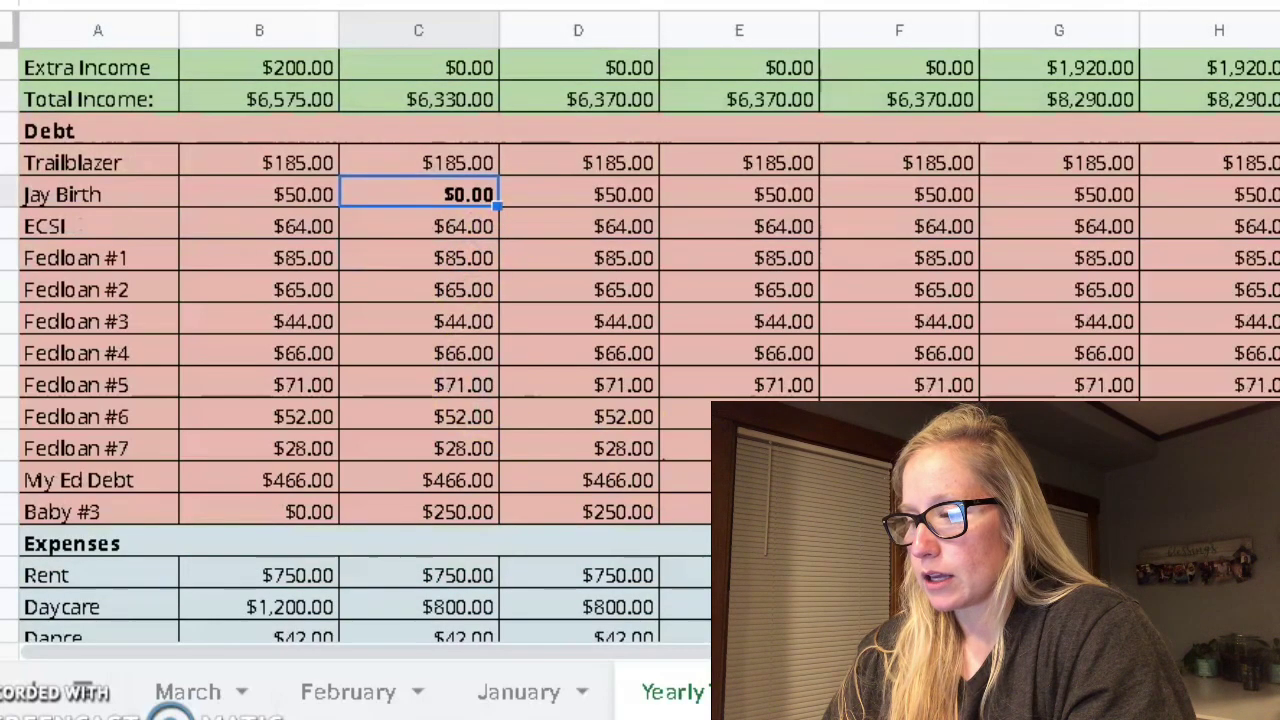
- Open the debt payoff sheet and review the February payments, including the Jay Birth and My Ed Debt rows
key(ctrl+shift+Page_Down)
drag(763, 102, 750, 400)
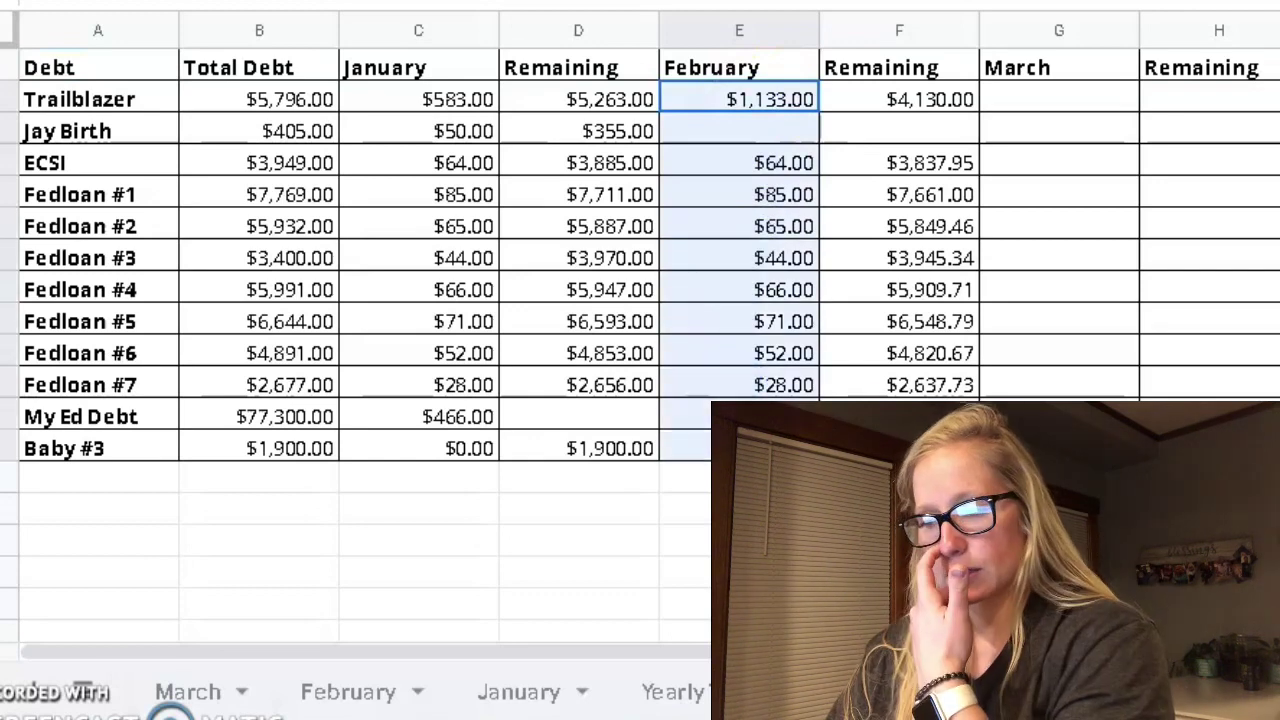
click(752, 138)
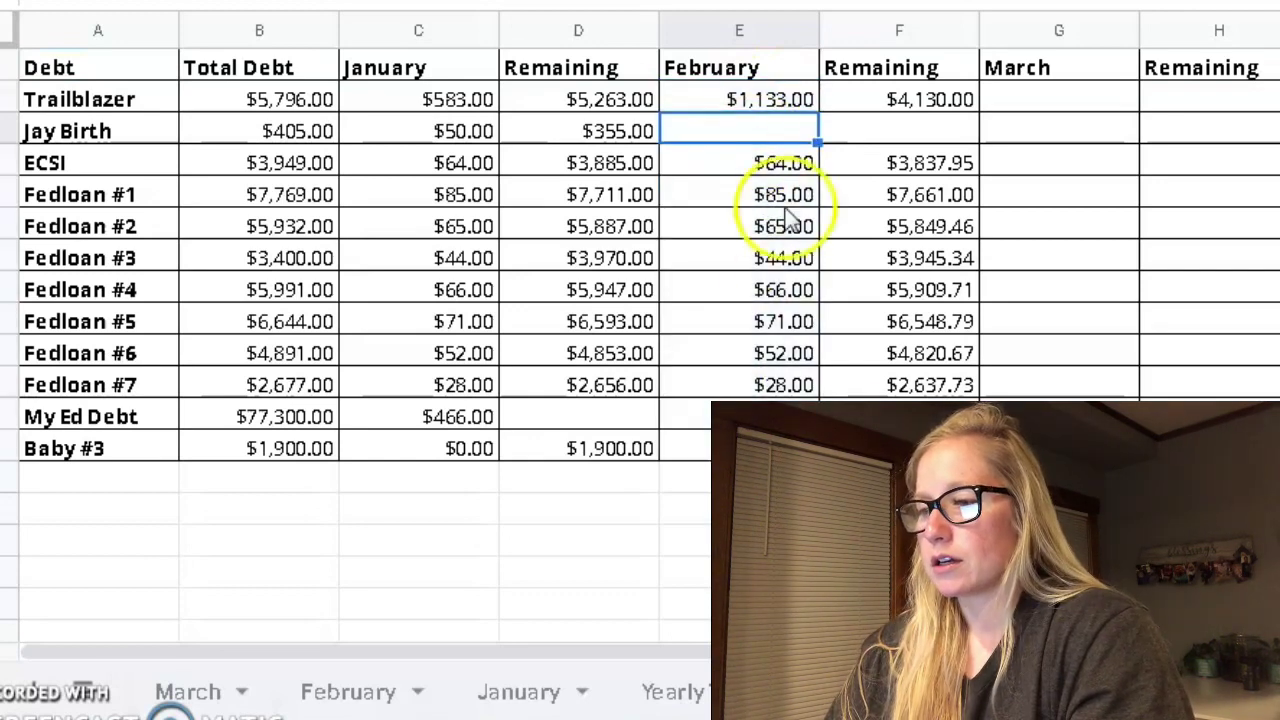
click(740, 416)
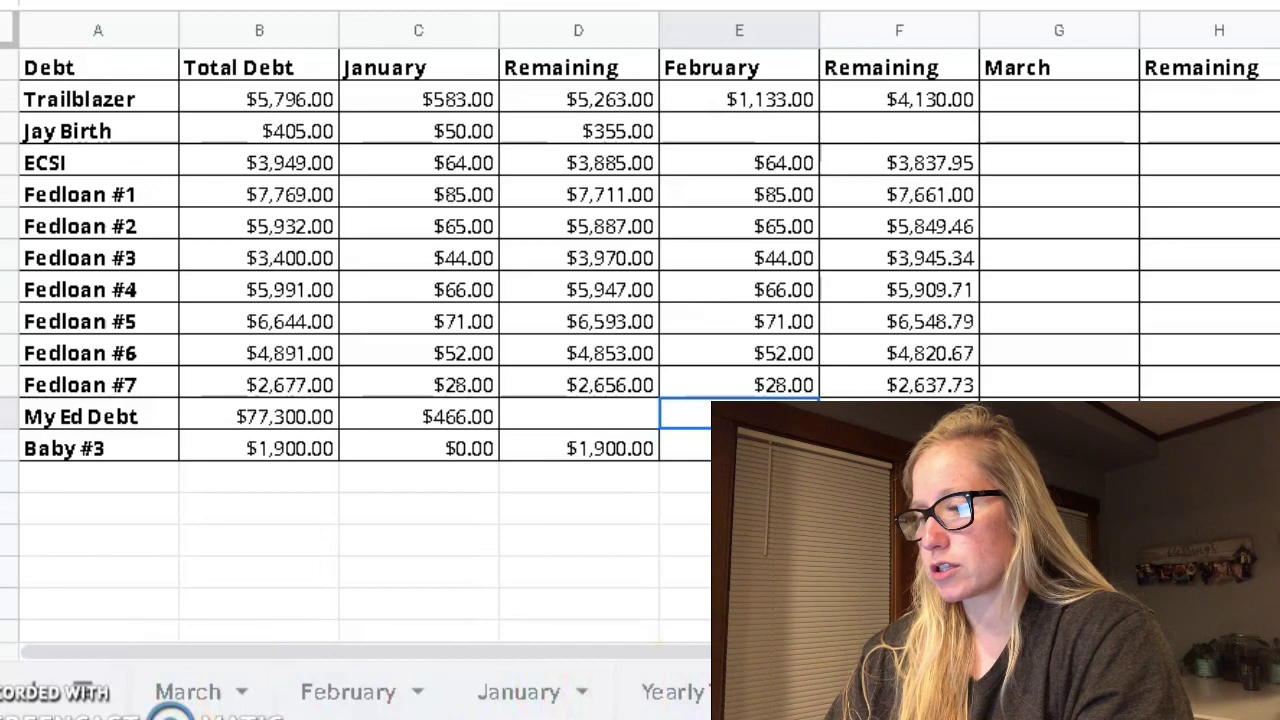
- Look through the goals sheet's savings totals, DEBT payoff targets and OTHER goals
key(ctrl+Page_Down)
scroll(585, 155, down, 5)
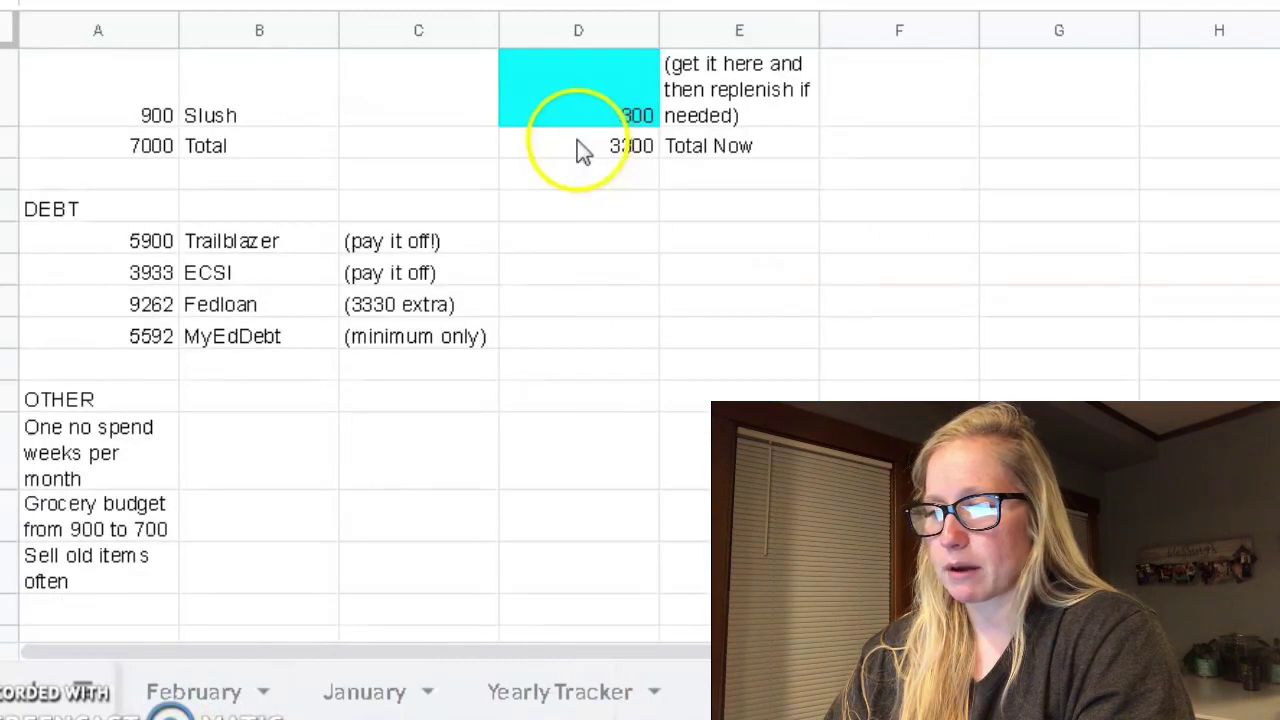
scroll(577, 140, up, 5)
click(800, 692)
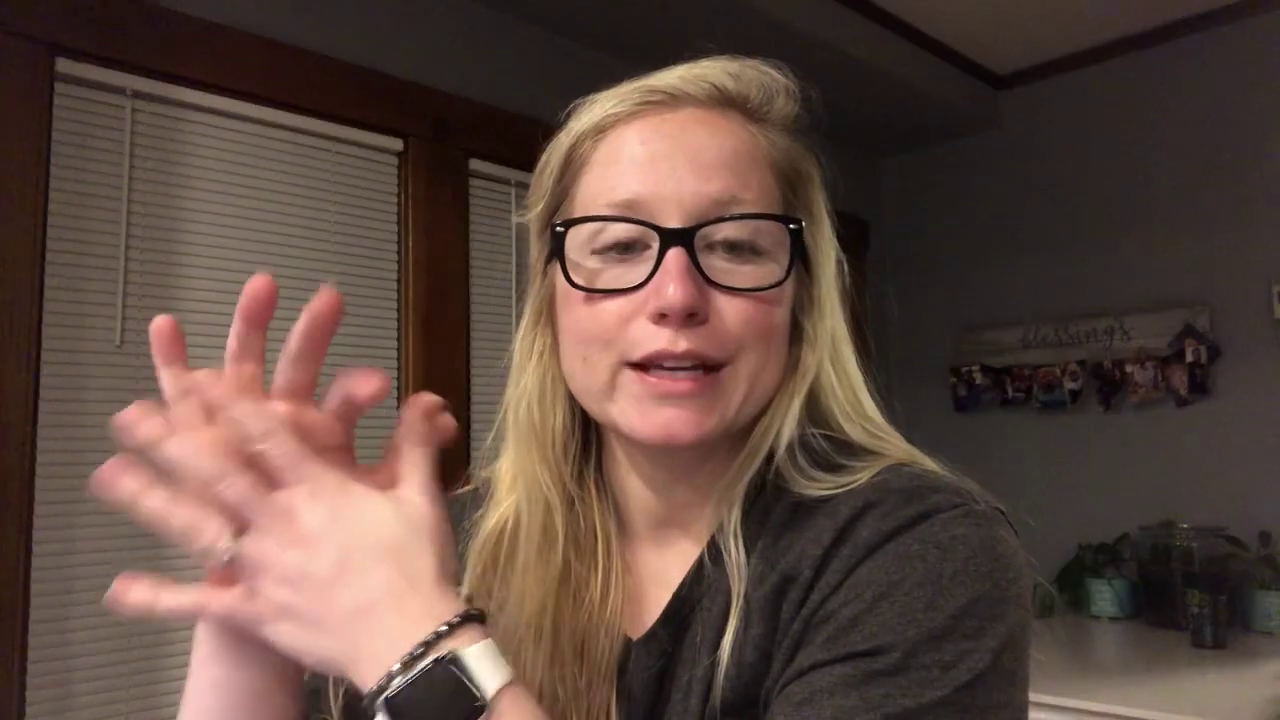